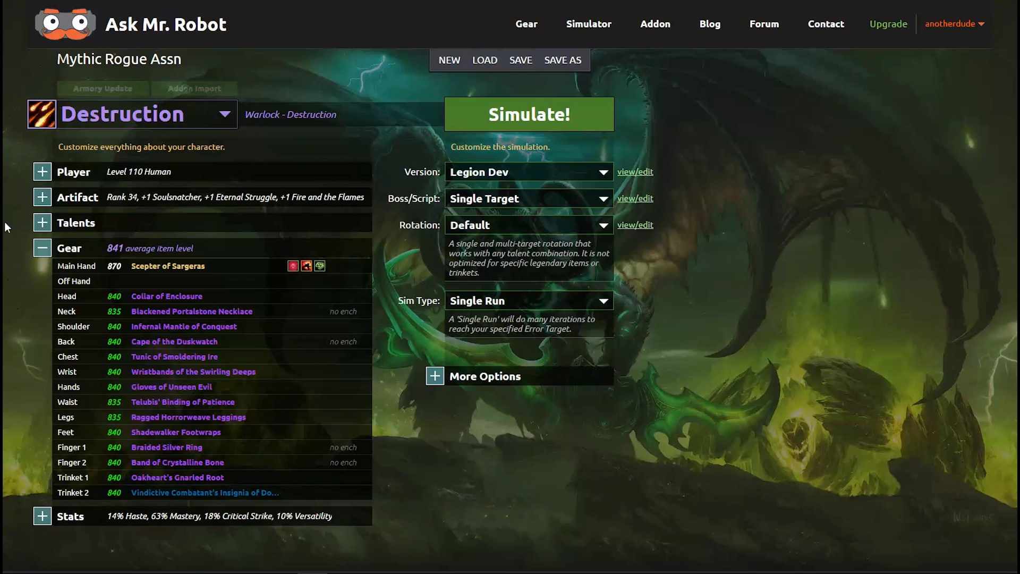
# Expand and collapse the Warlock's artifact tree, then browse and close the shoulder item choices.
pyautogui.click(42, 197)
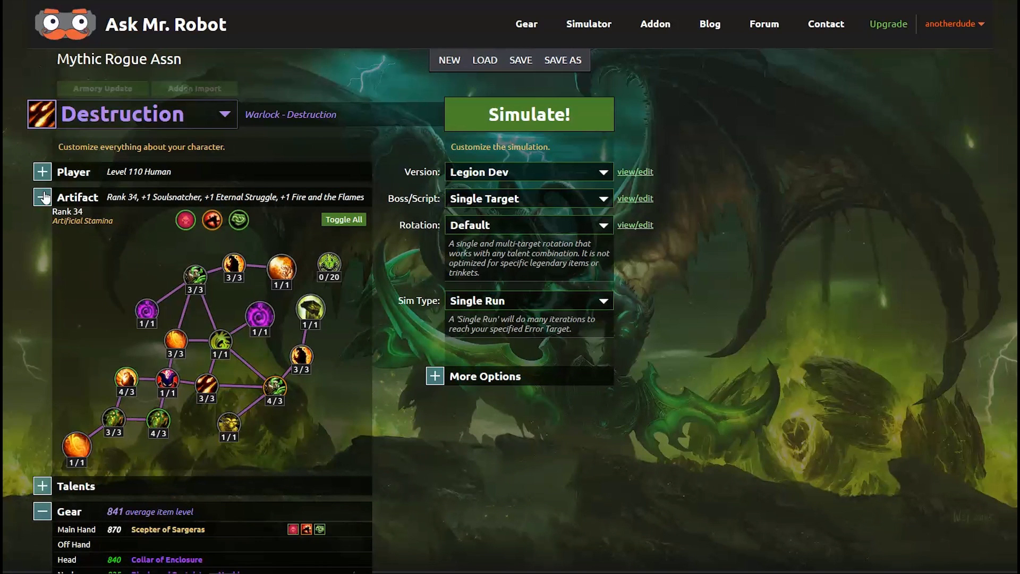
pyautogui.click(44, 197)
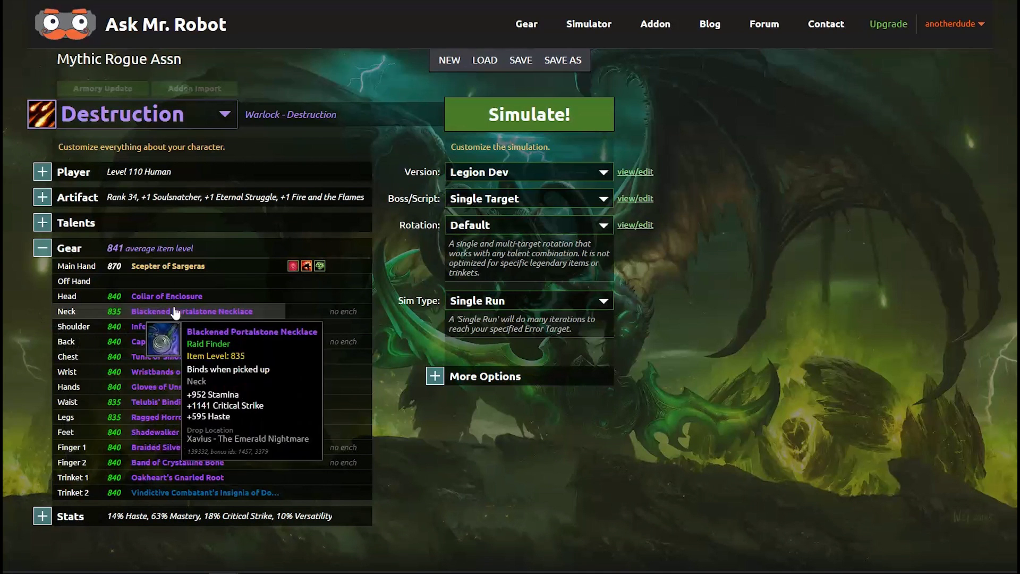
pyautogui.click(186, 326)
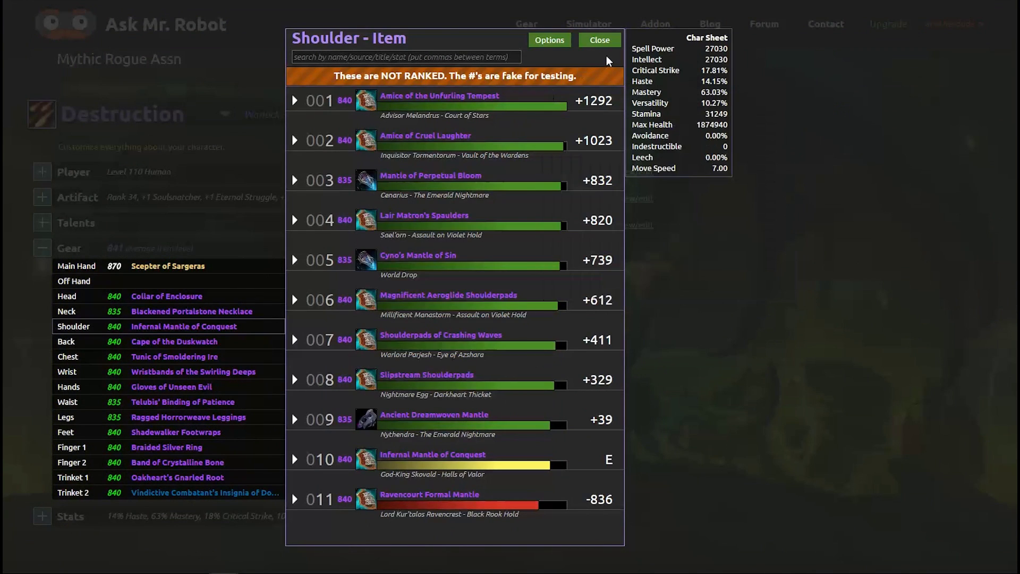
pyautogui.click(599, 41)
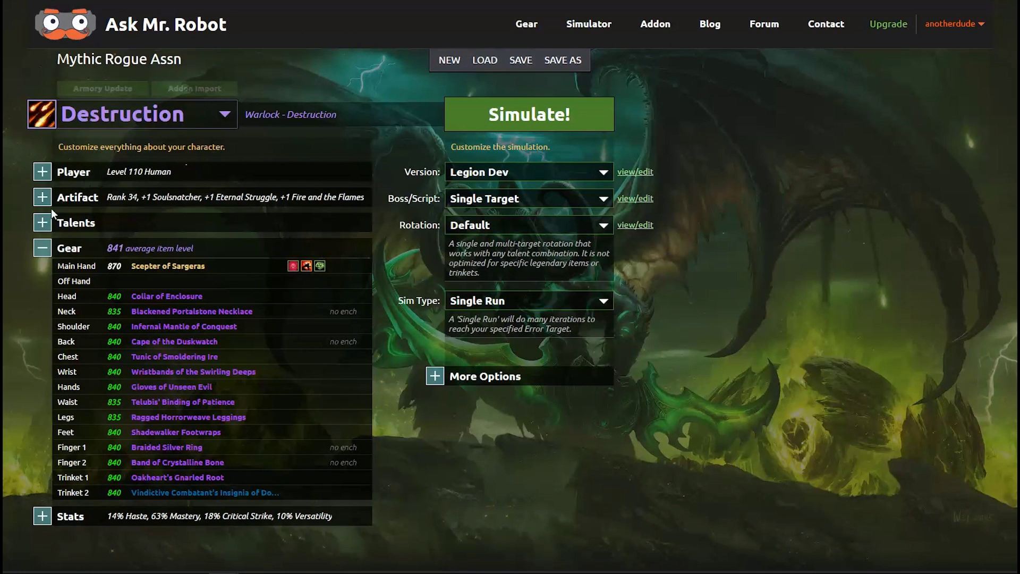
# Show the talents, re-pick Shadowburn in the first tier, and bring up the simulation types.
pyautogui.click(42, 222)
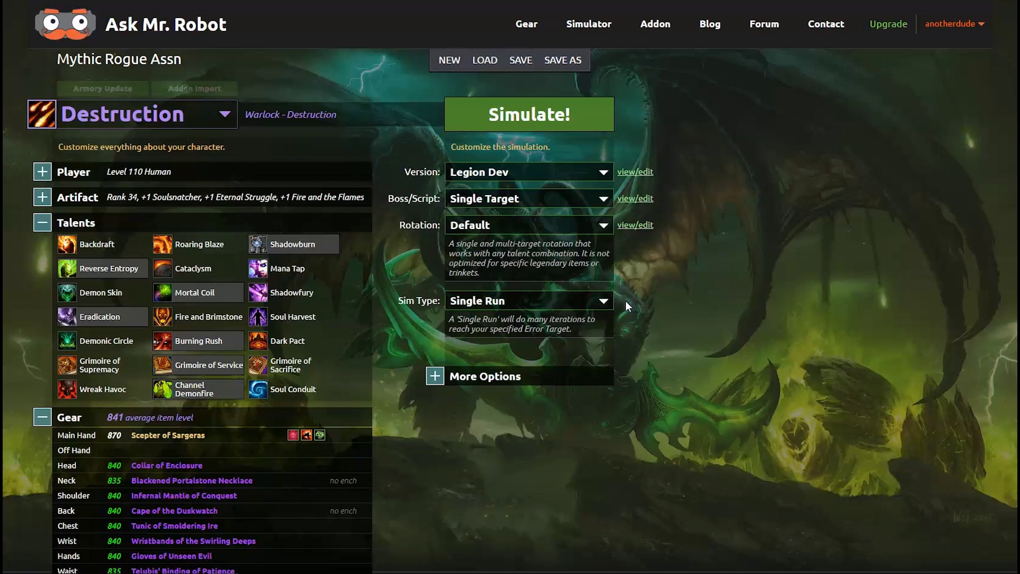
pyautogui.click(326, 245)
pyautogui.click(289, 245)
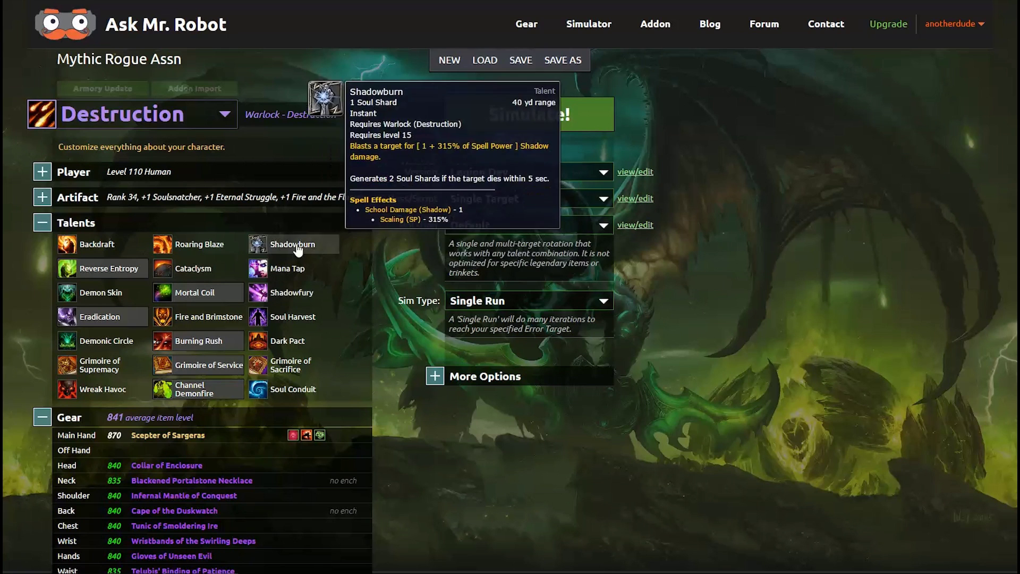
pyautogui.click(605, 300)
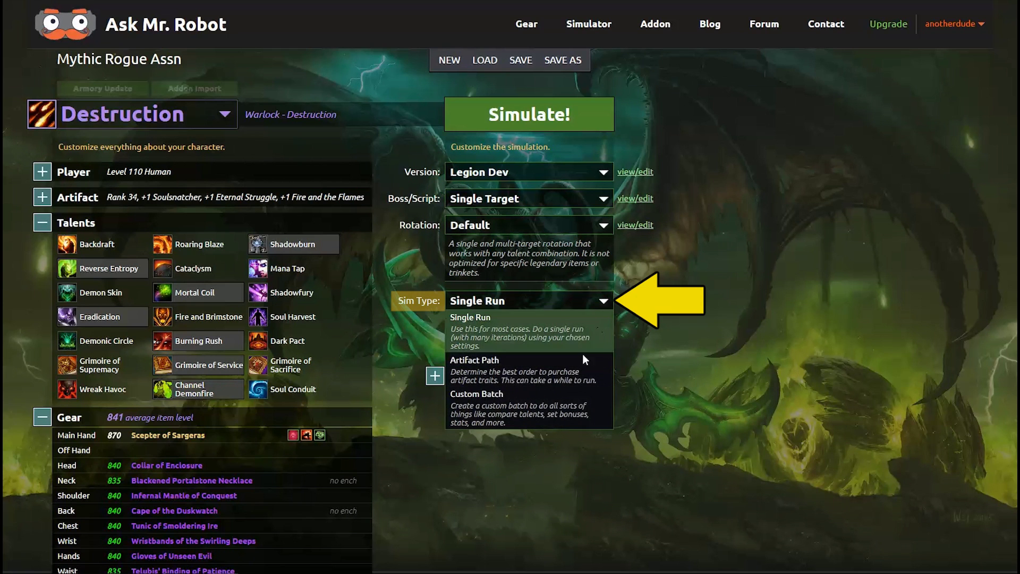
# Choose Custom Batch and check the Talents, Legendary and Trinket 1 options, leaving them at Current.
pyautogui.click(556, 408)
pyautogui.scroll(-2, 652, 395)
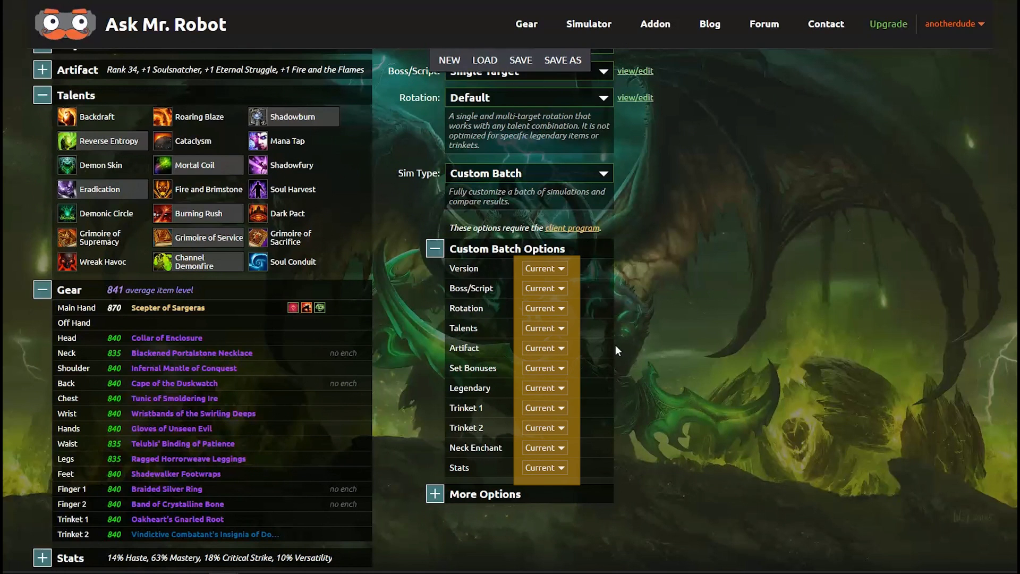
pyautogui.click(559, 326)
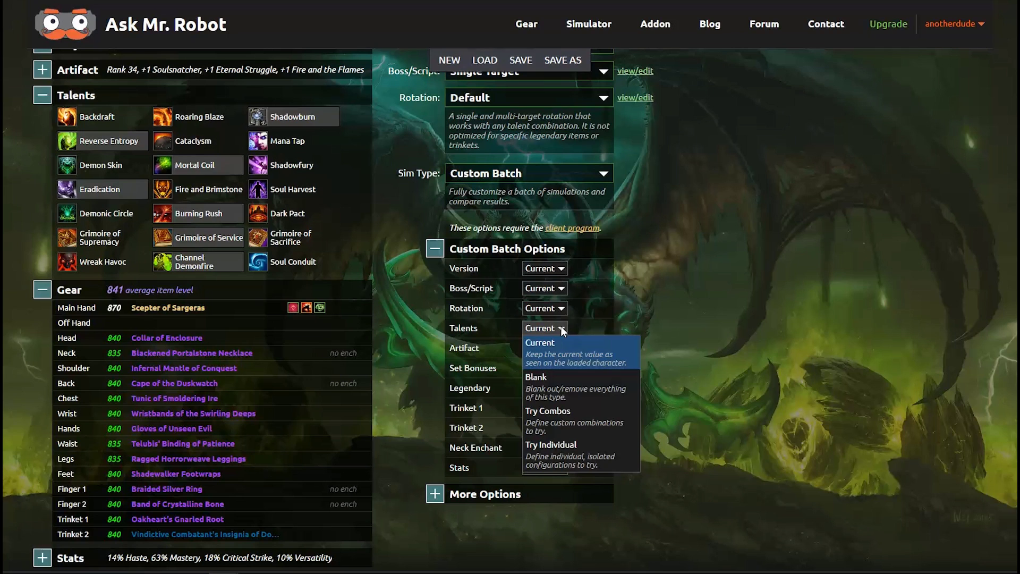
pyautogui.click(561, 327)
pyautogui.click(559, 388)
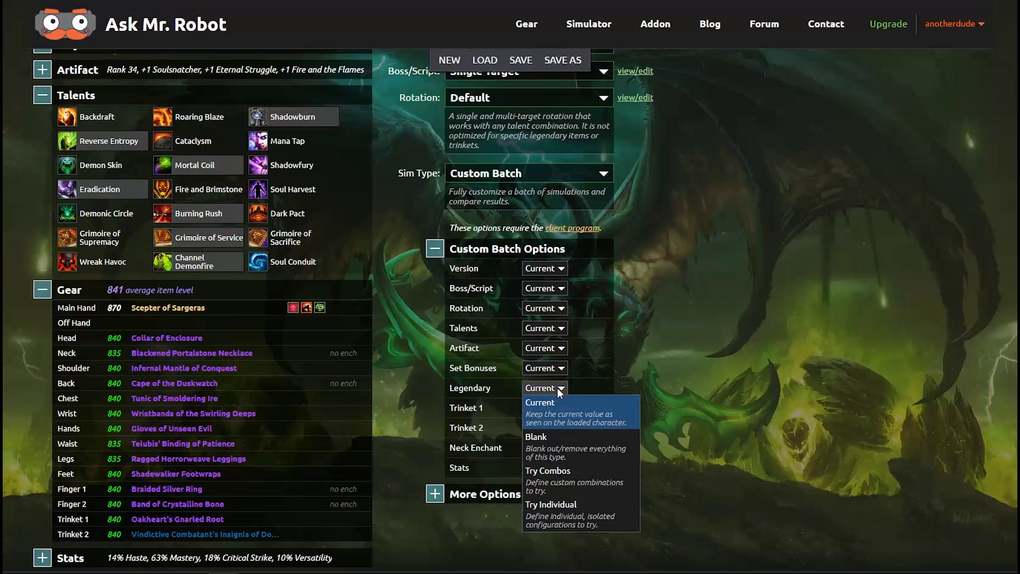
pyautogui.click(557, 387)
pyautogui.click(562, 407)
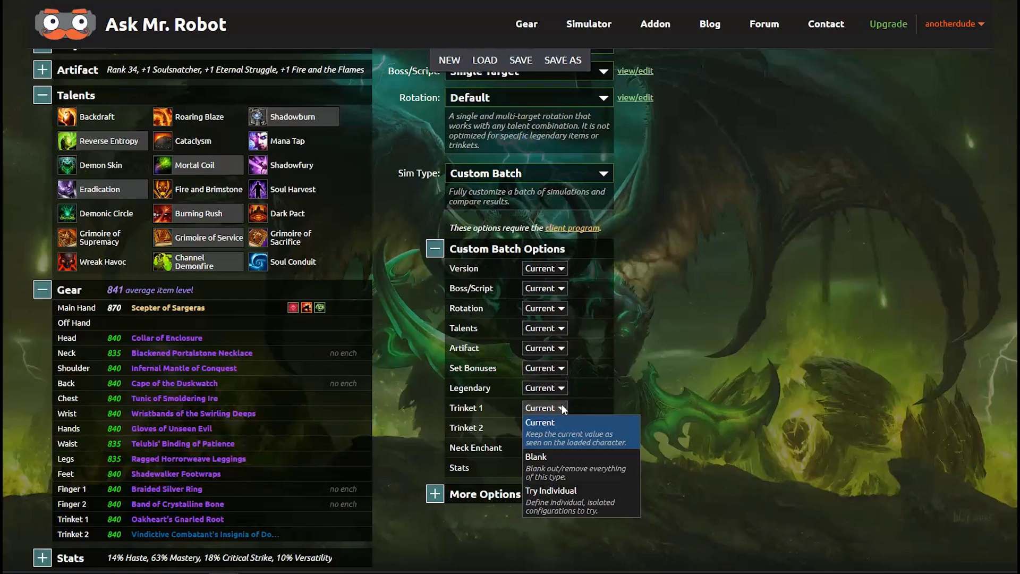
pyautogui.click(562, 407)
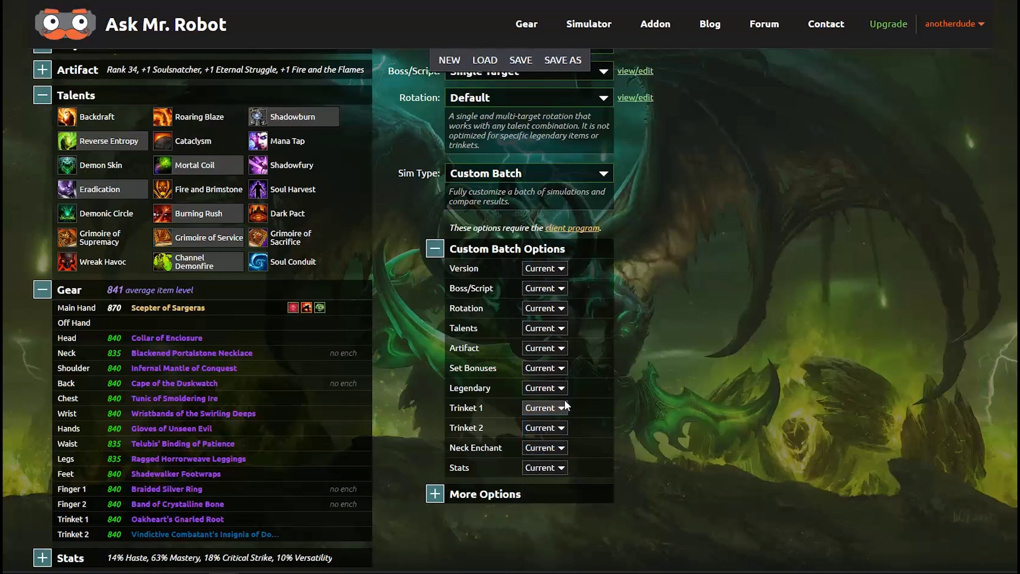
# Set Talents to Try Combos and include Shadowburn and Roaring Blaze in the first tier.
pyautogui.click(562, 329)
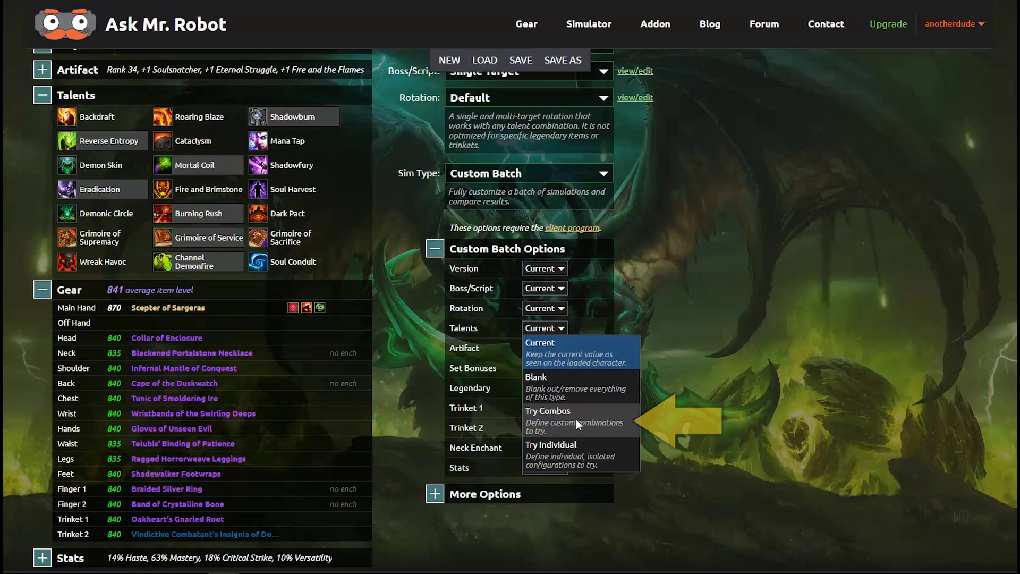
pyautogui.click(576, 419)
pyautogui.click(573, 349)
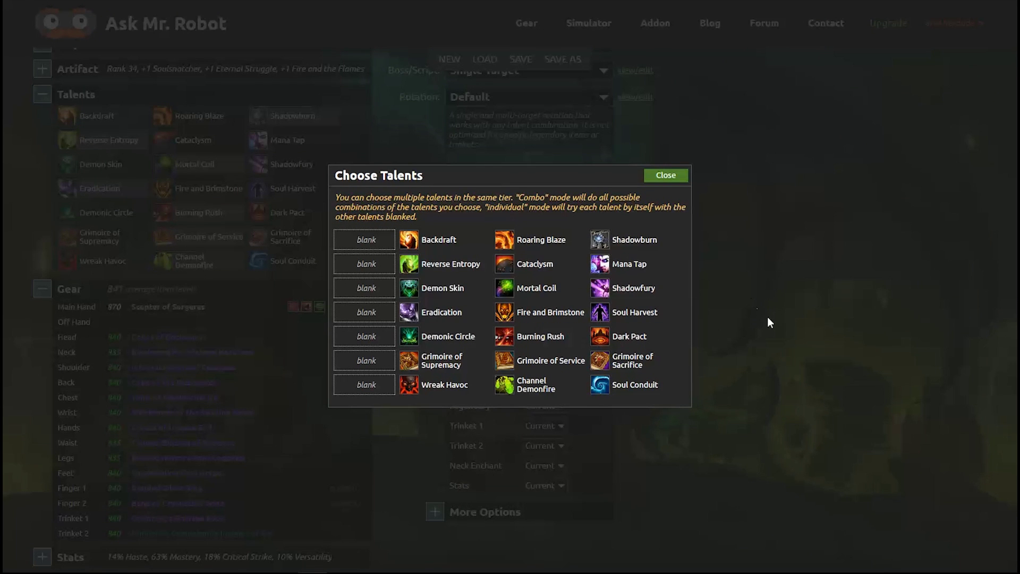
pyautogui.click(638, 240)
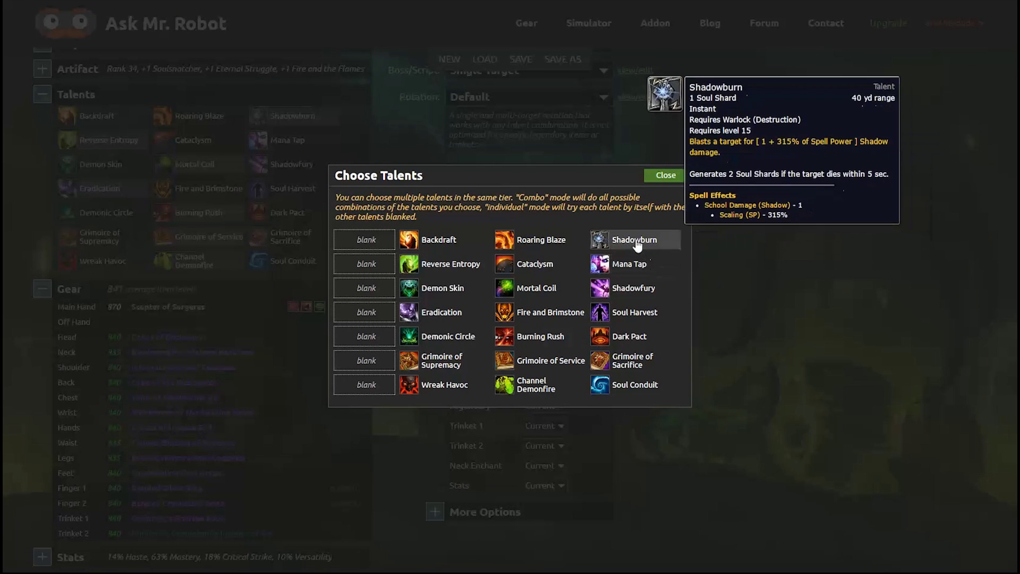
pyautogui.click(530, 242)
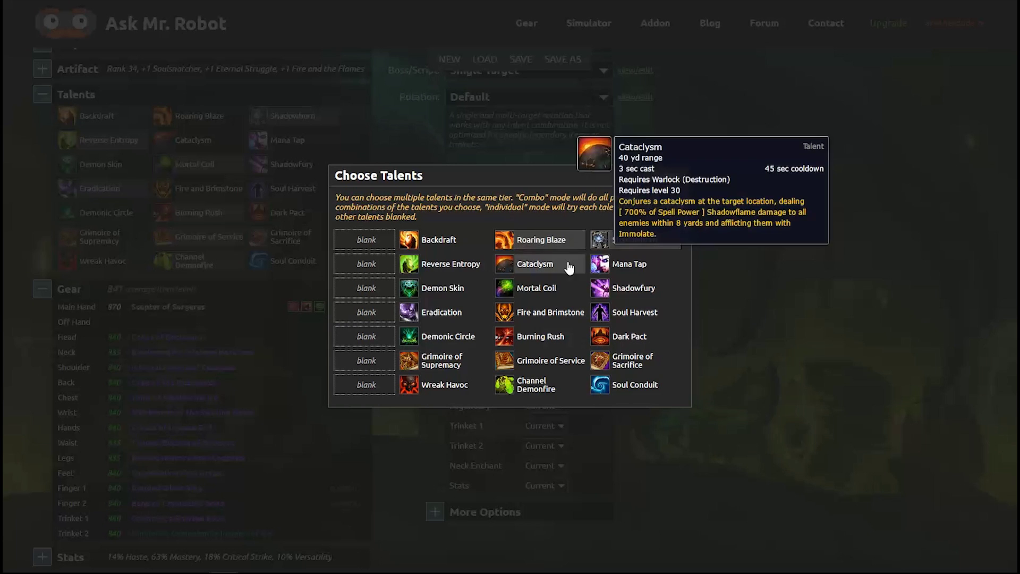
# Add Cataclysm, Mana Tap, Reverse Entropy, Eradication and both Grimoires, giving 162 configurations.
pyautogui.click(610, 266)
pyautogui.click(537, 266)
pyautogui.click(426, 270)
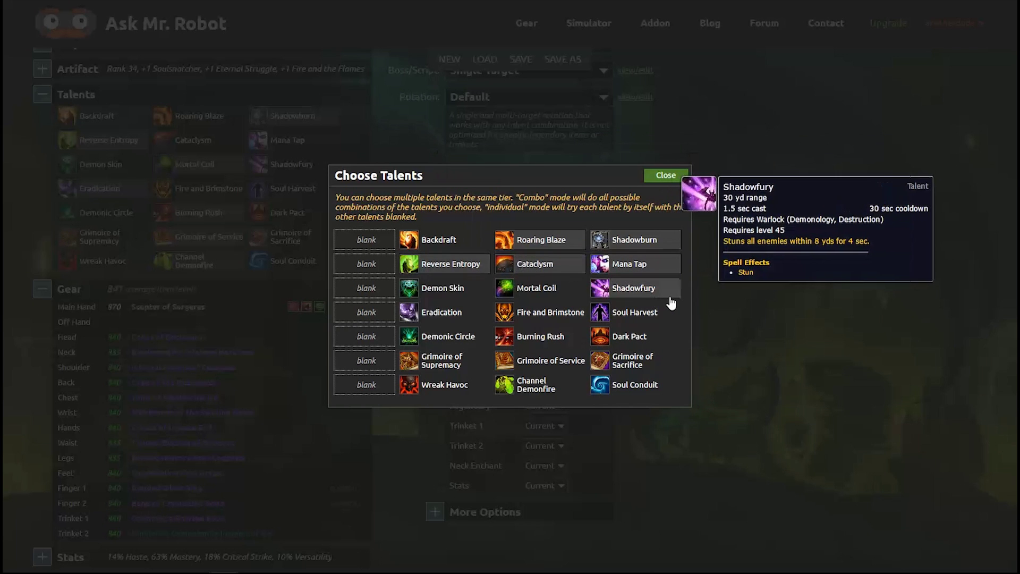
pyautogui.click(446, 319)
pyautogui.click(691, 365)
pyautogui.click(441, 361)
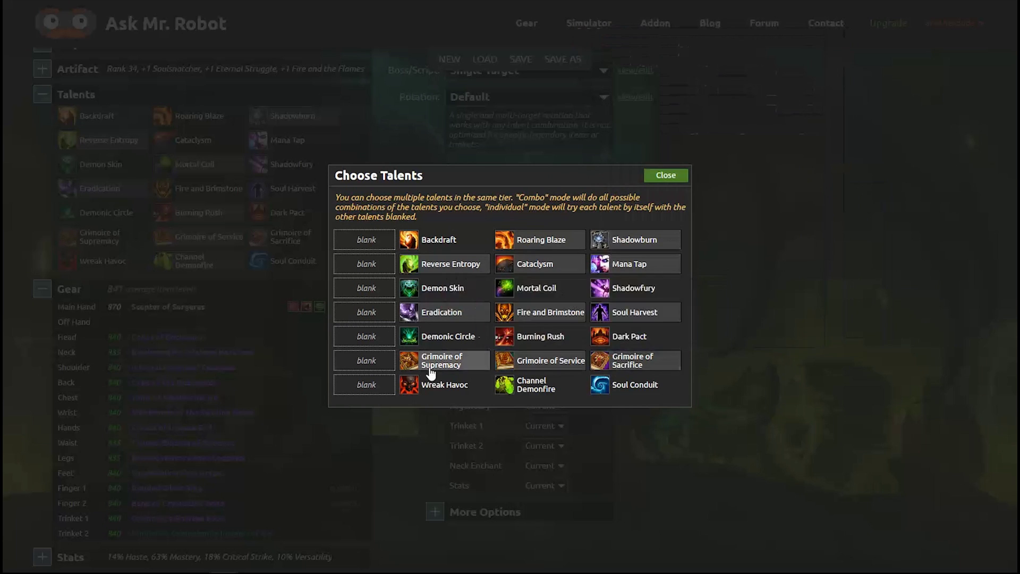
pyautogui.click(364, 342)
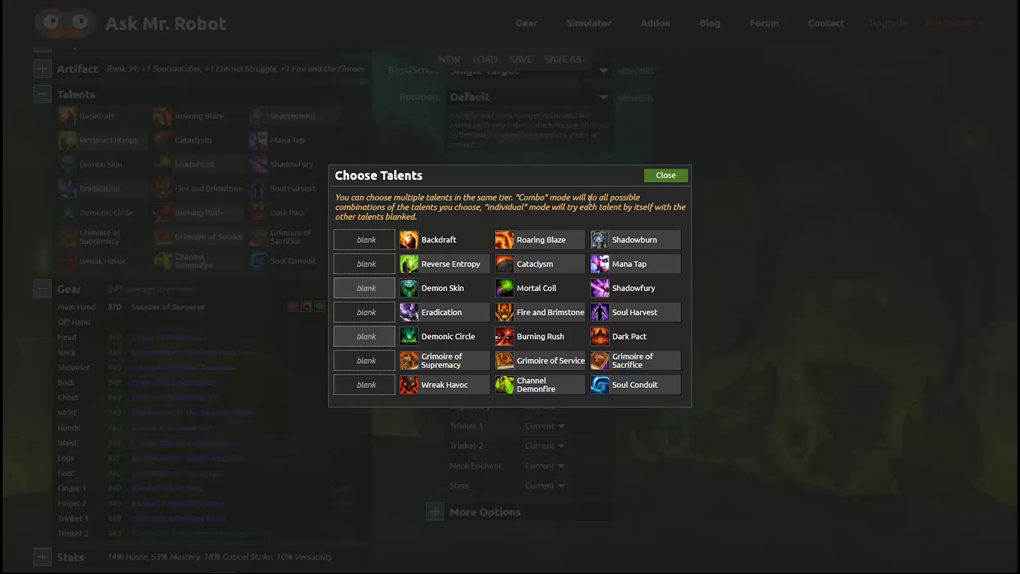
pyautogui.click(664, 176)
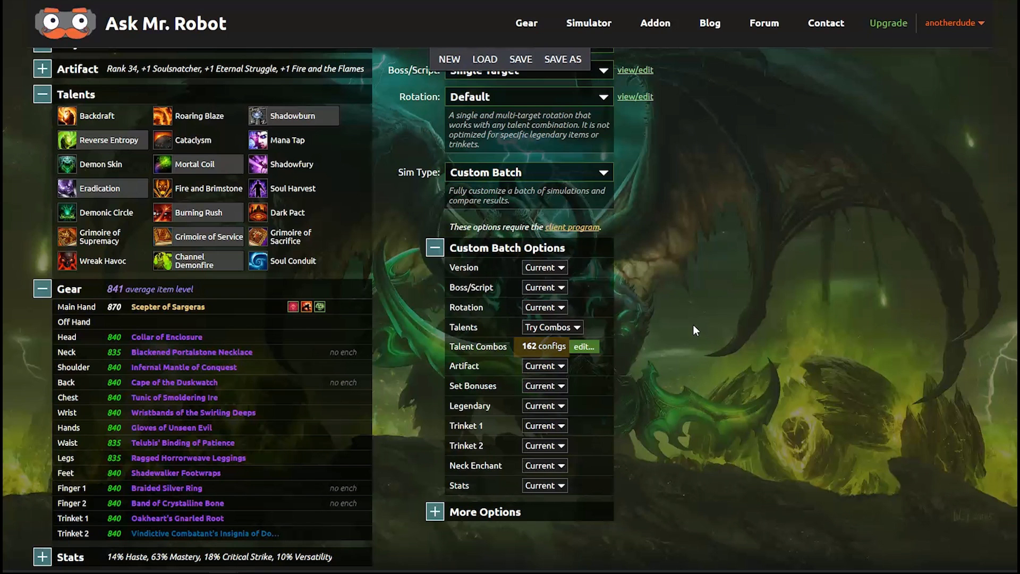
# Start the batch simulation of the 162 talent-combination setups.
pyautogui.scroll(3, 648, 282)
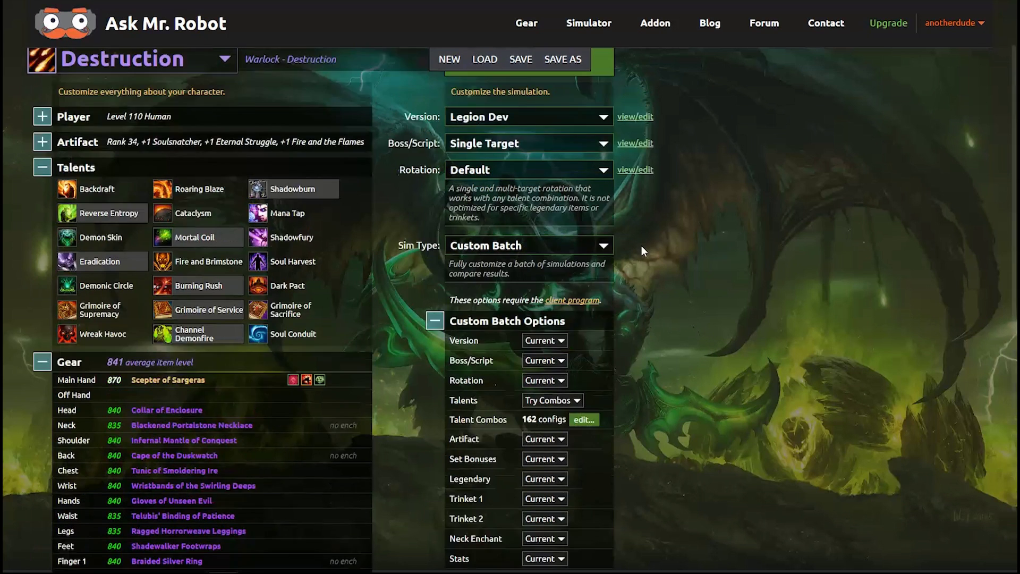
pyautogui.click(565, 125)
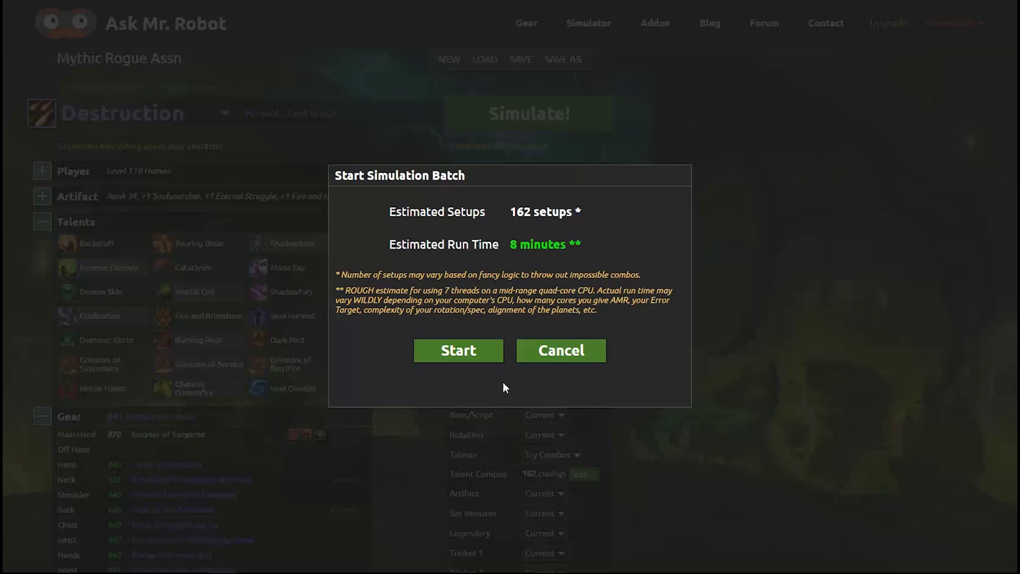
pyautogui.click(465, 357)
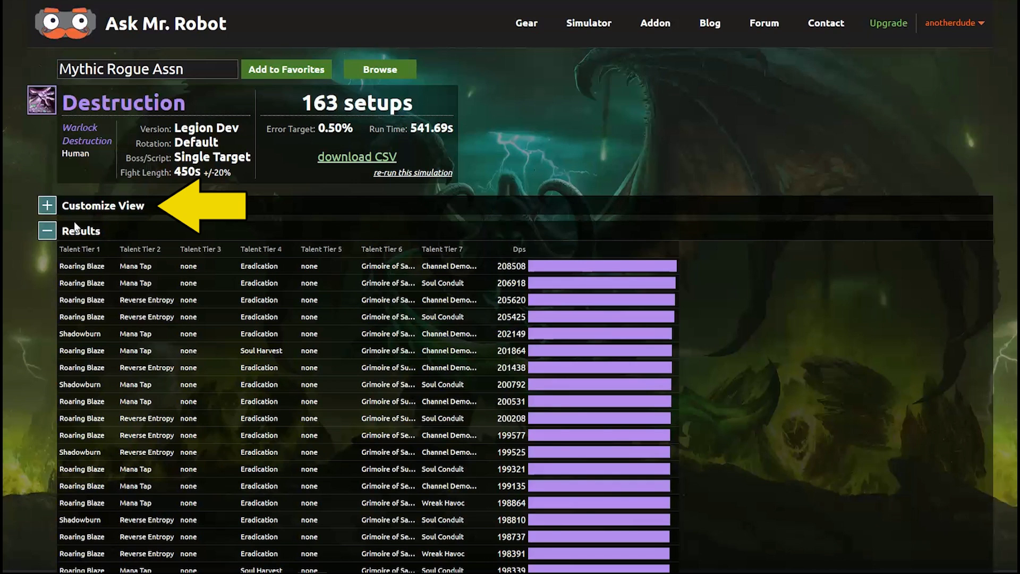
# Add a Talents column to the results and inspect the top-ranked setup's talents.
pyautogui.click(47, 205)
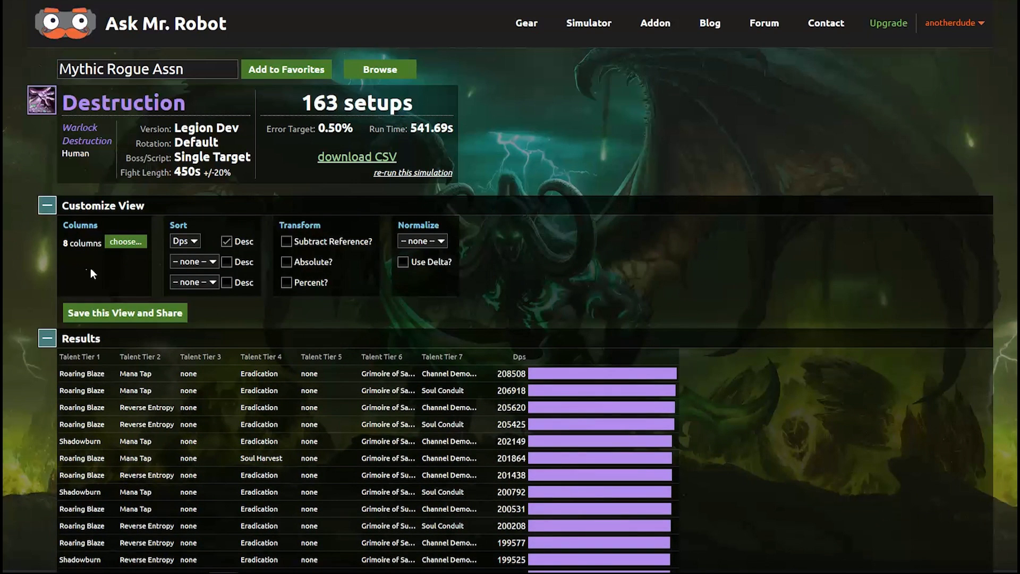
pyautogui.click(125, 241)
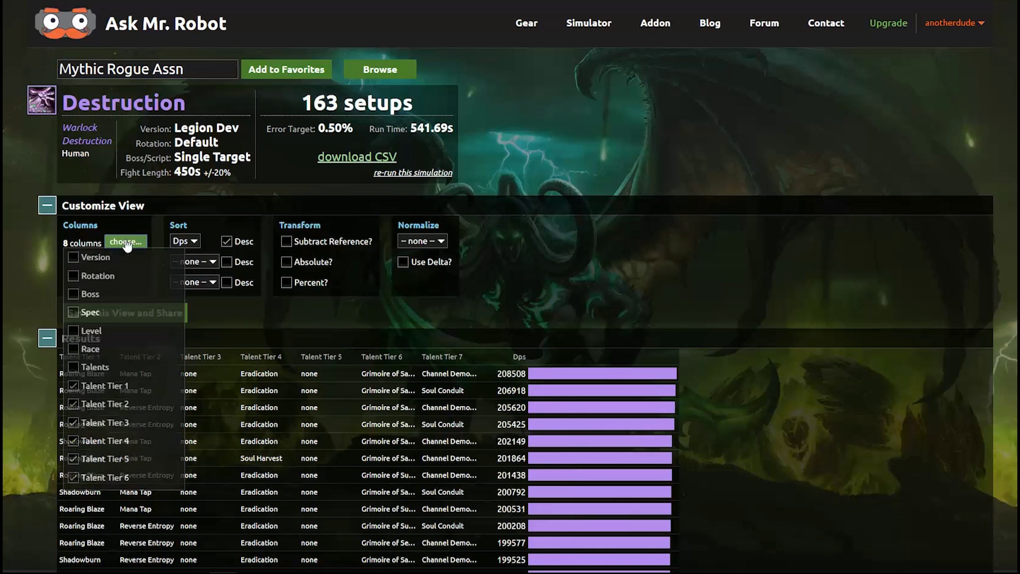
pyautogui.click(74, 366)
pyautogui.click(39, 251)
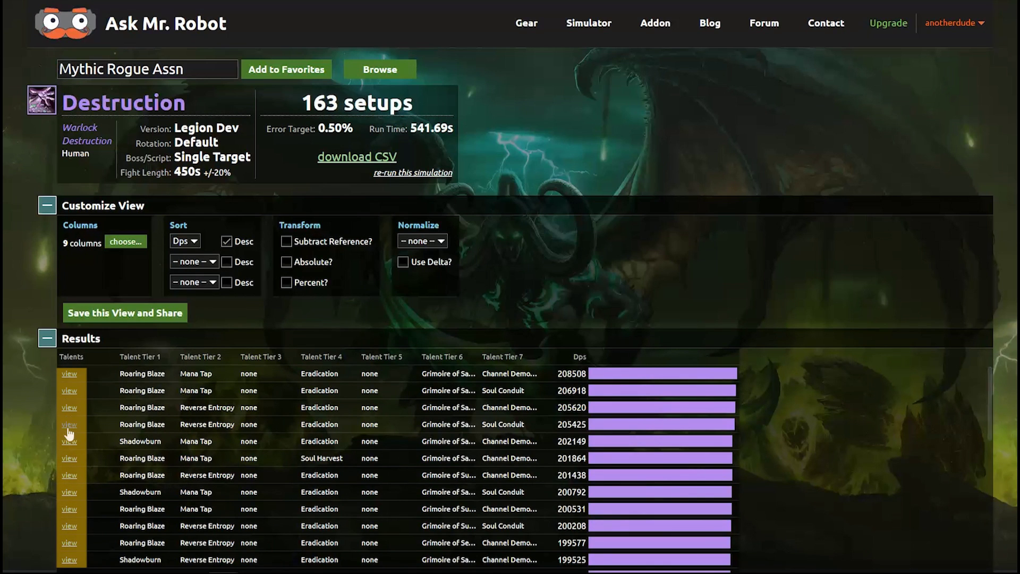
pyautogui.click(69, 374)
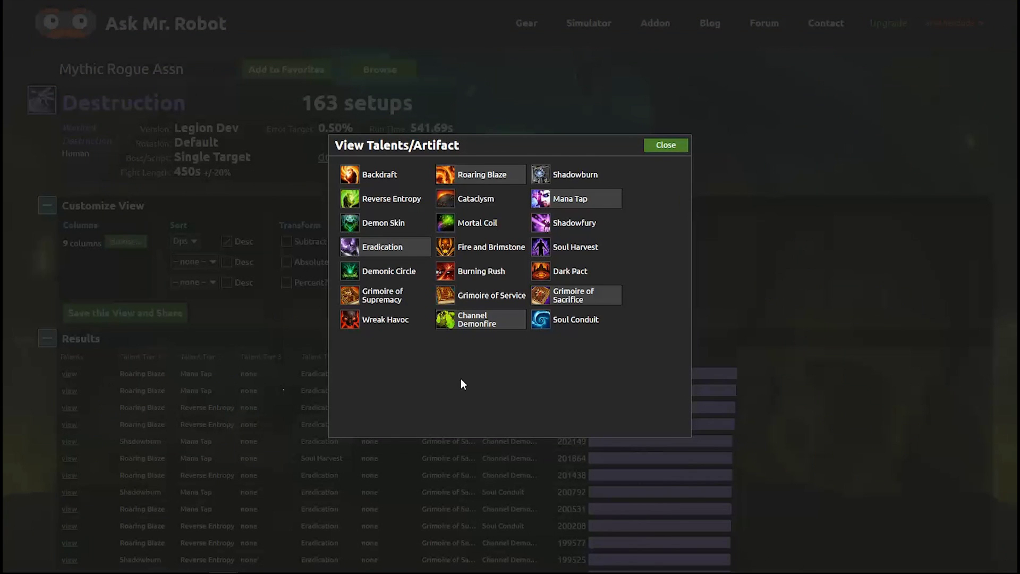
pyautogui.click(666, 146)
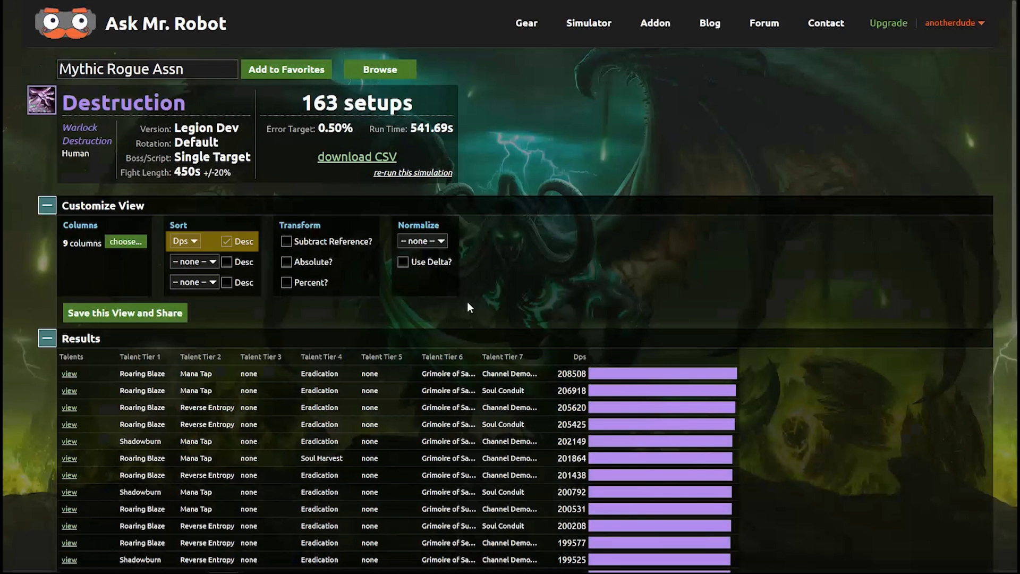
# Keep Dps sorted highest first and show it as percent gain over the reference row.
pyautogui.click(227, 242)
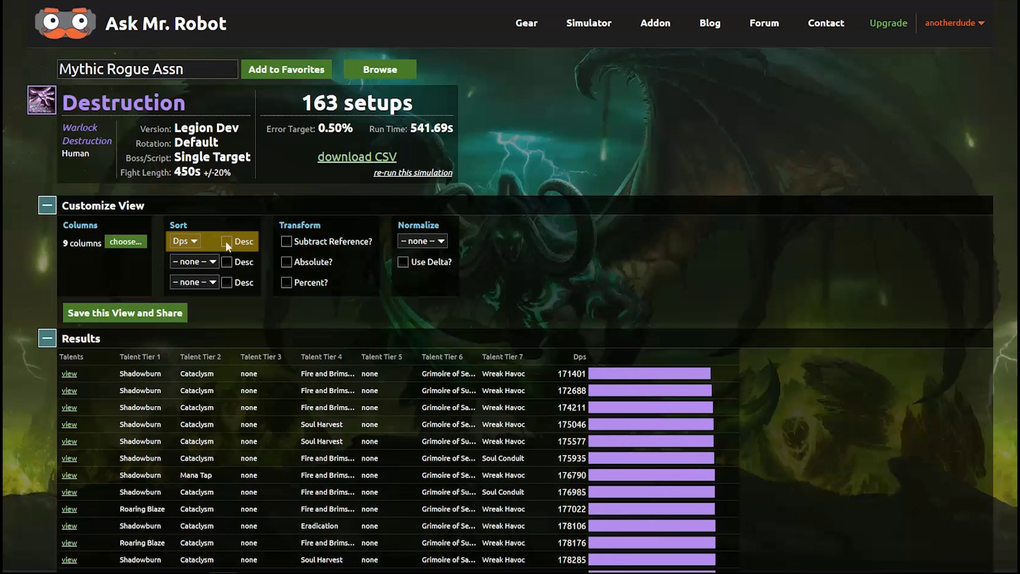
pyautogui.click(227, 241)
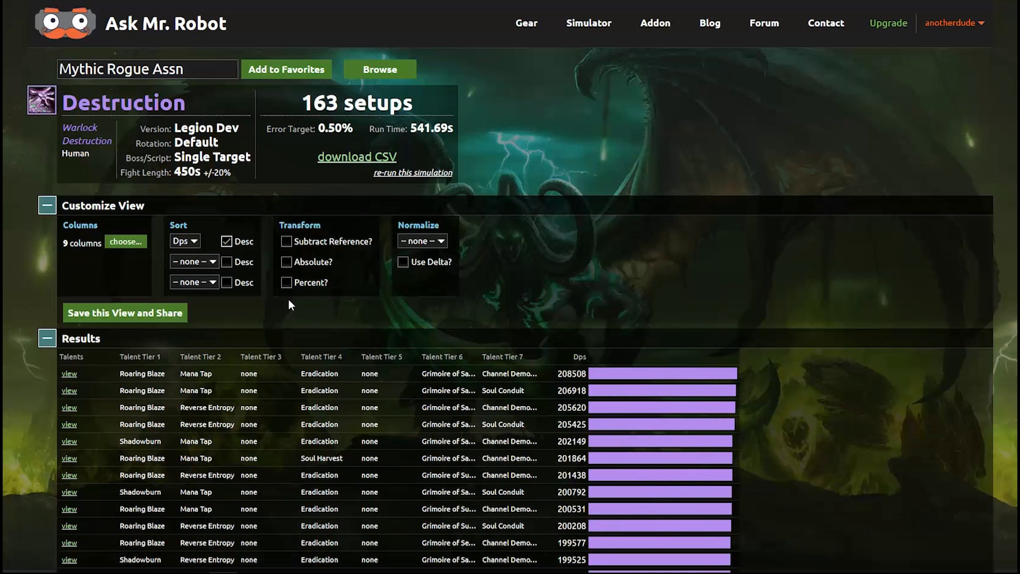
pyautogui.scroll(-1, 289, 299)
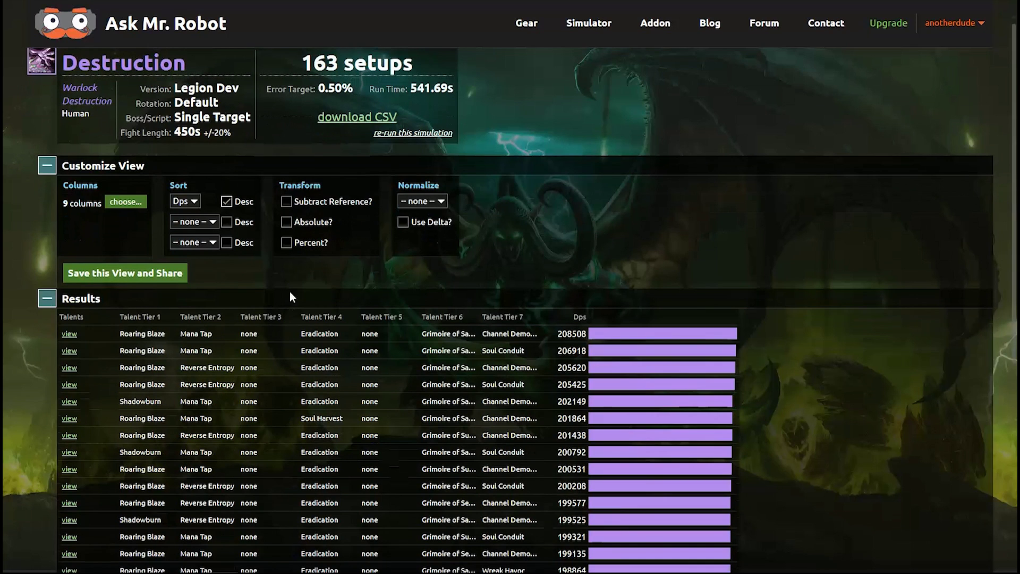
pyautogui.click(287, 243)
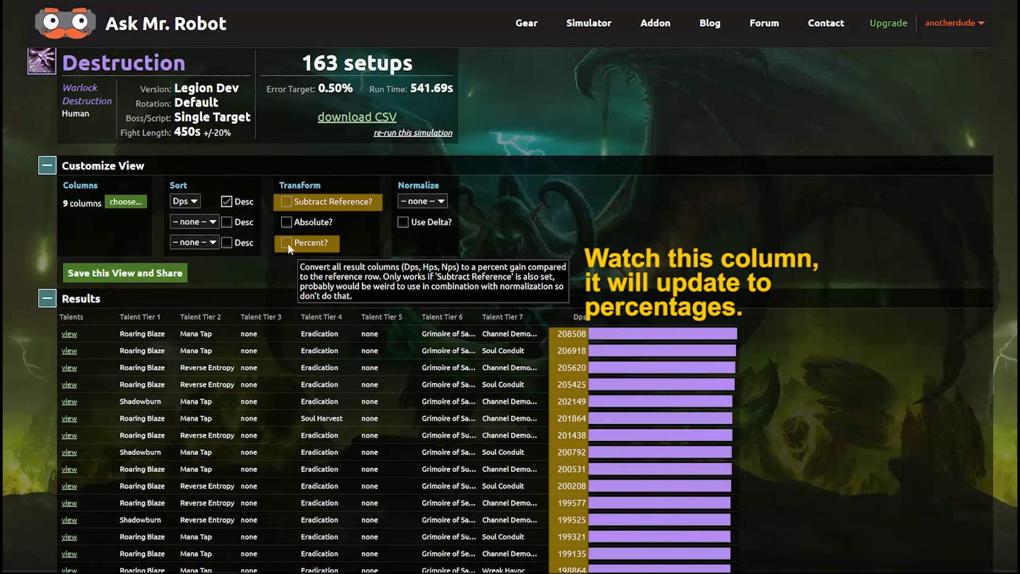
pyautogui.click(287, 201)
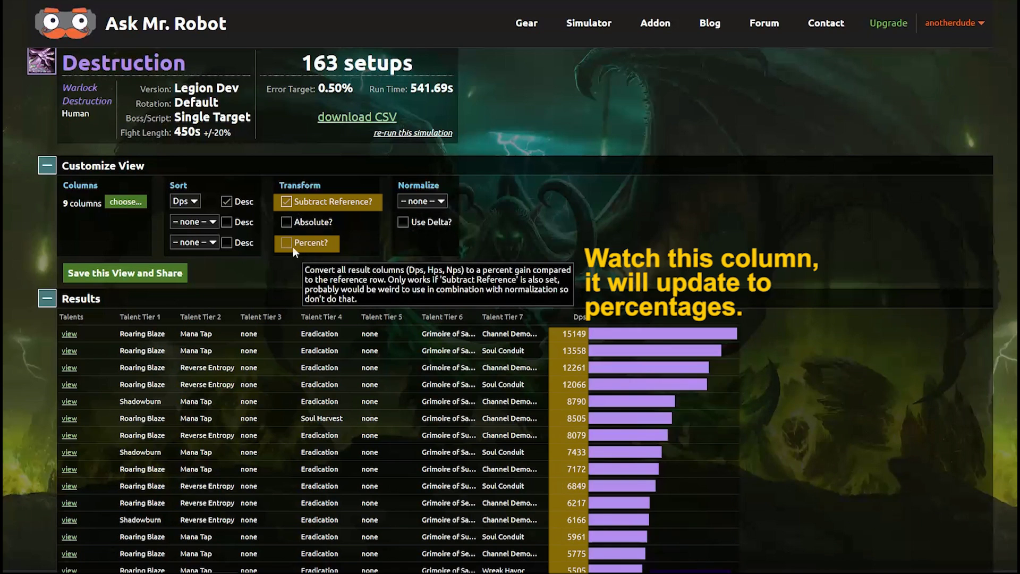
pyautogui.click(285, 243)
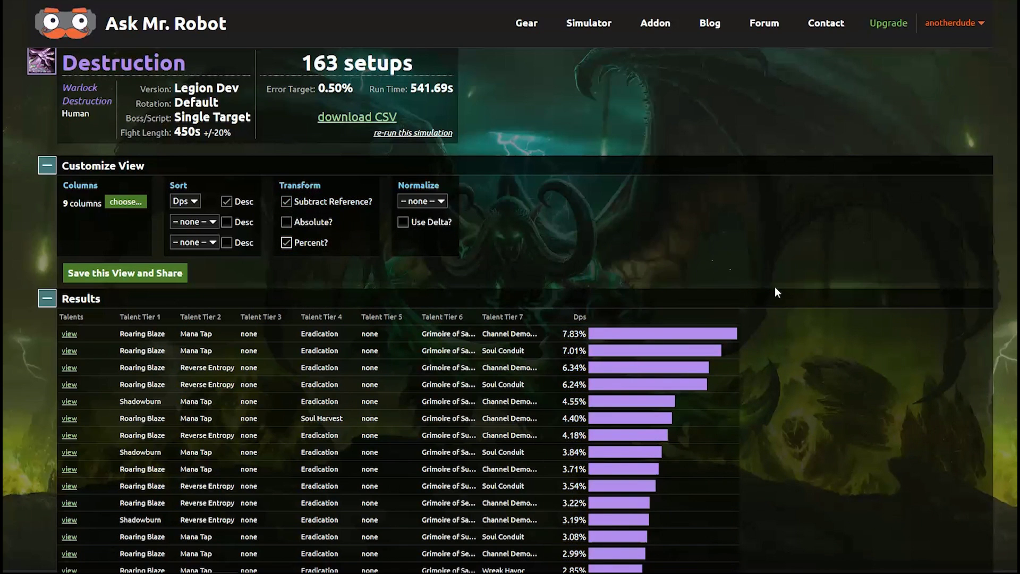
pyautogui.scroll(-1, 799, 295)
pyautogui.scroll(1, 800, 294)
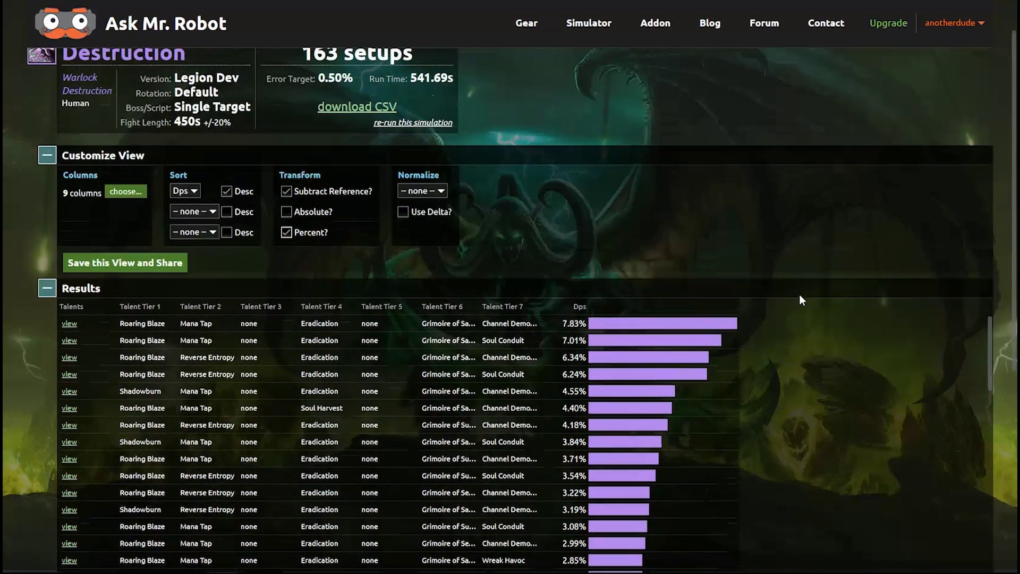
pyautogui.scroll(-5, 1013, 313)
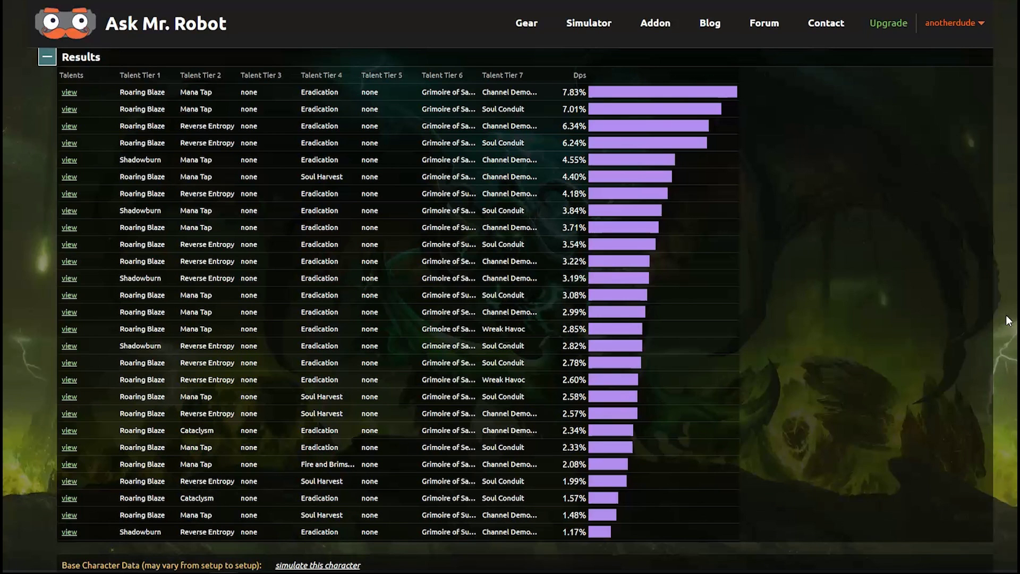
pyautogui.scroll(5, 1006, 316)
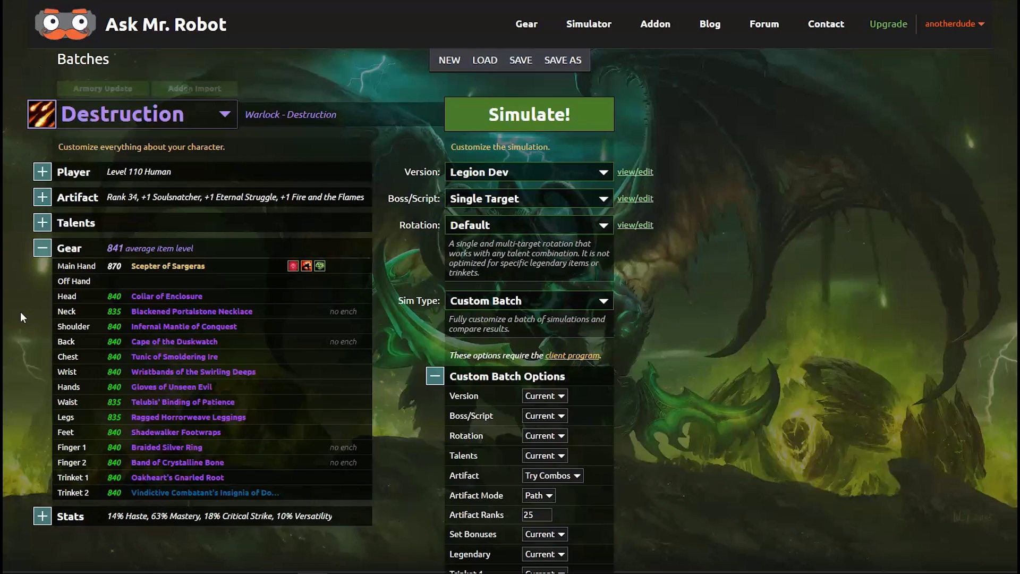
# Browse the alternative shoulder items and close the picker.
pyautogui.click(159, 327)
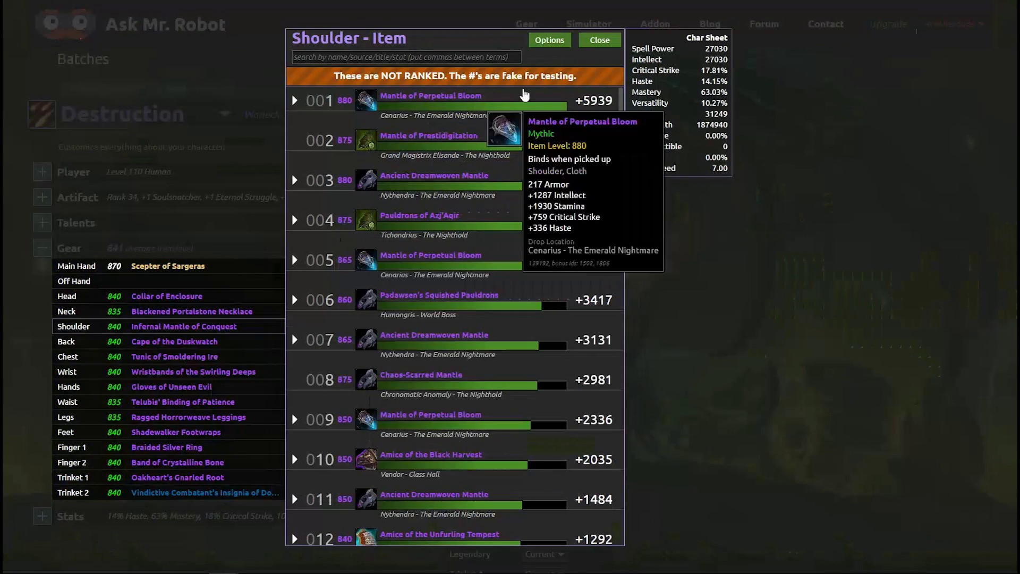
pyautogui.scroll(-2, 531, 213)
pyautogui.scroll(2, 532, 175)
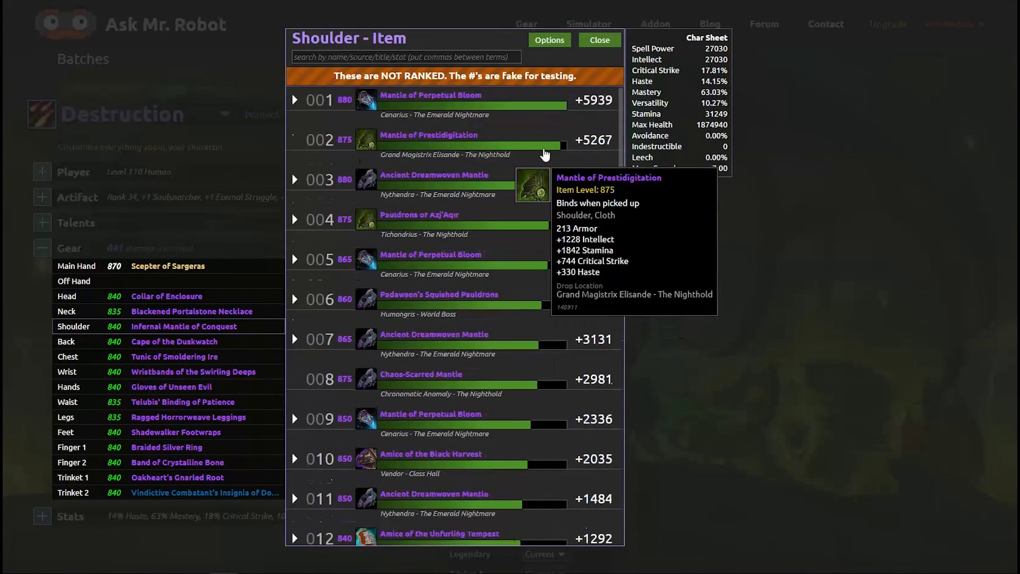
pyautogui.click(580, 42)
# Expand and collapse the talent choices, then bring up the simulation type list.
pyautogui.click(42, 224)
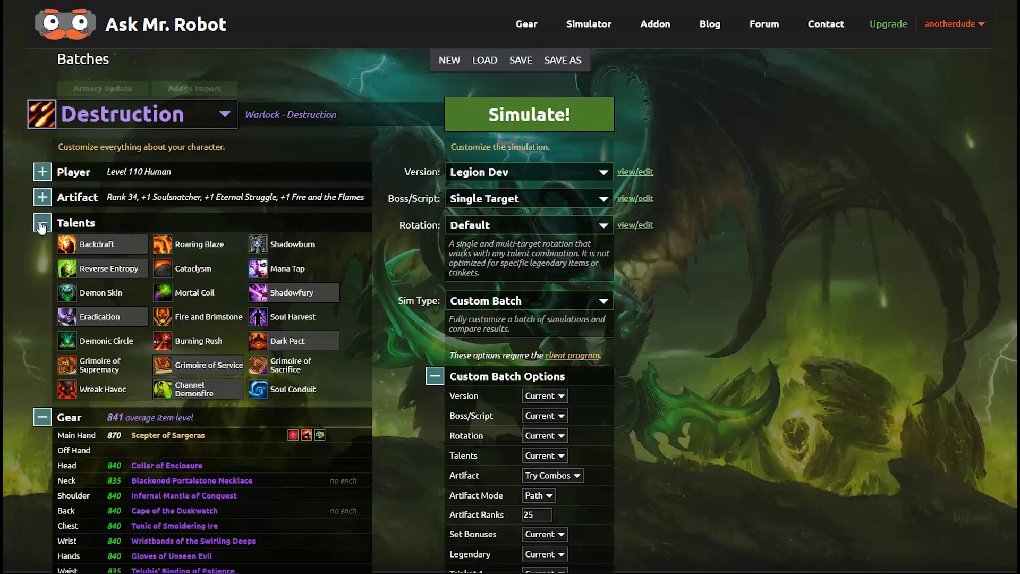
pyautogui.click(42, 223)
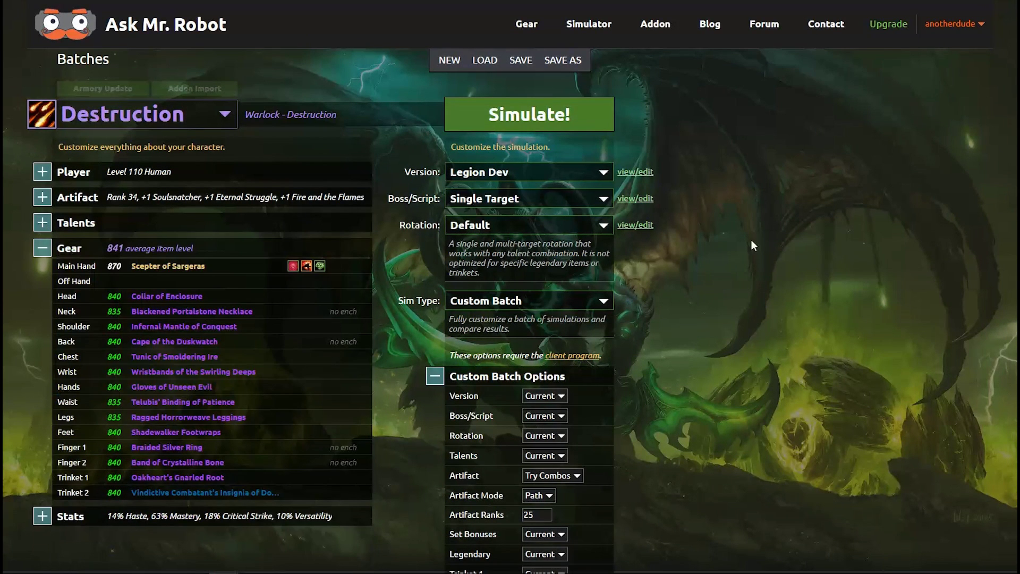
pyautogui.scroll(-2, 721, 313)
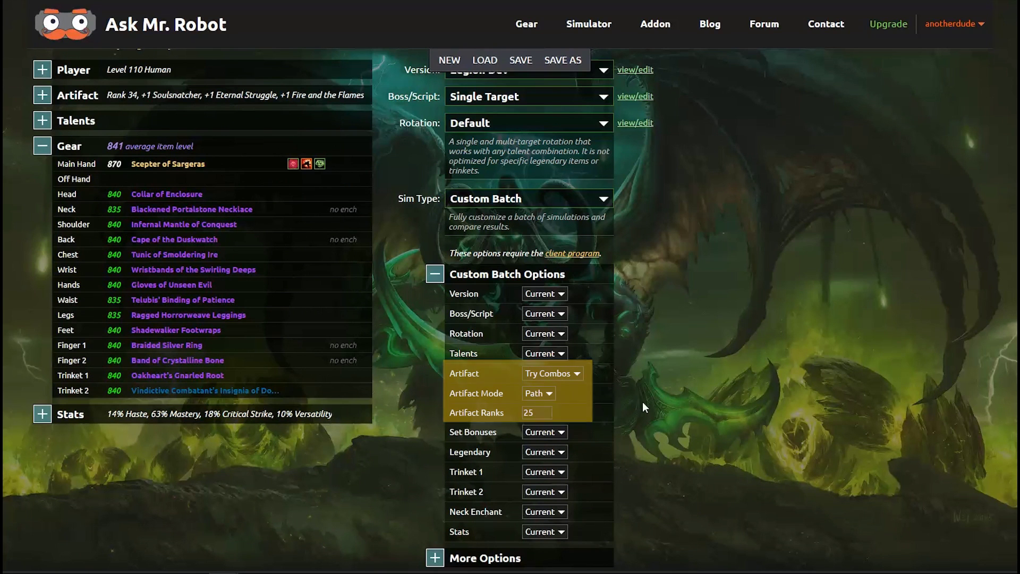
pyautogui.scroll(2, 644, 401)
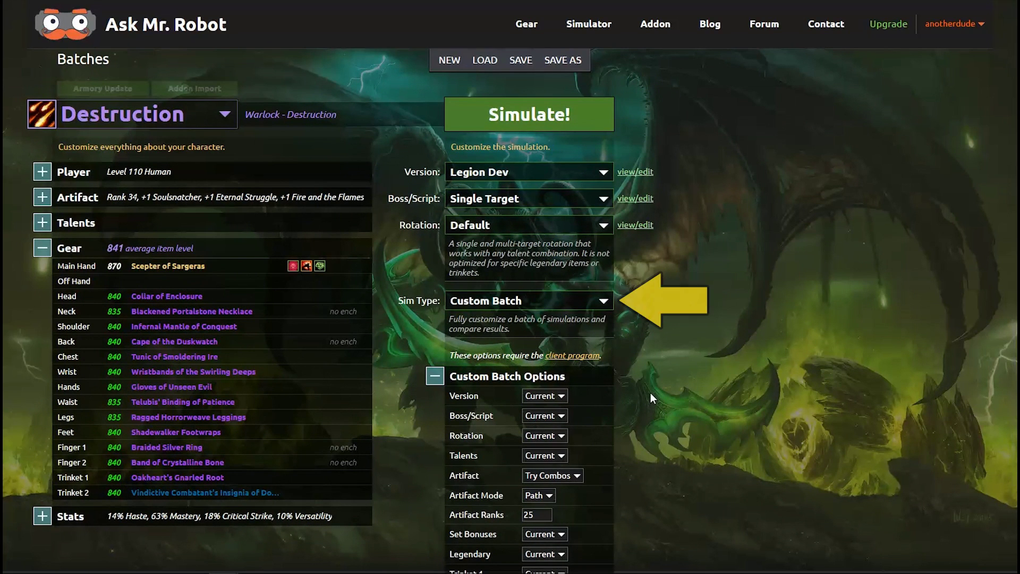
pyautogui.click(605, 302)
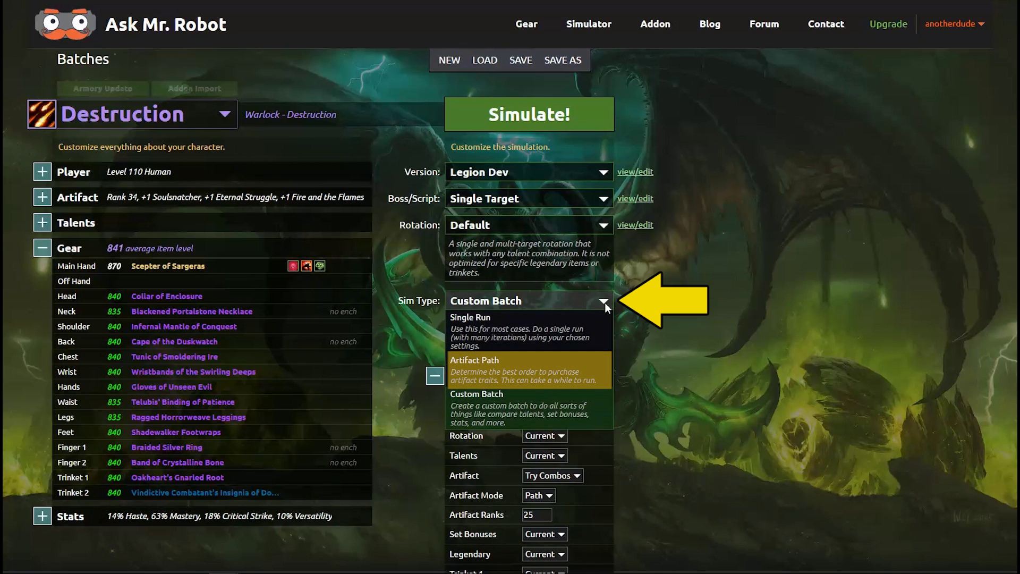
# Switch the simulation type to Artifact Path and run the path simulation.
pyautogui.click(557, 372)
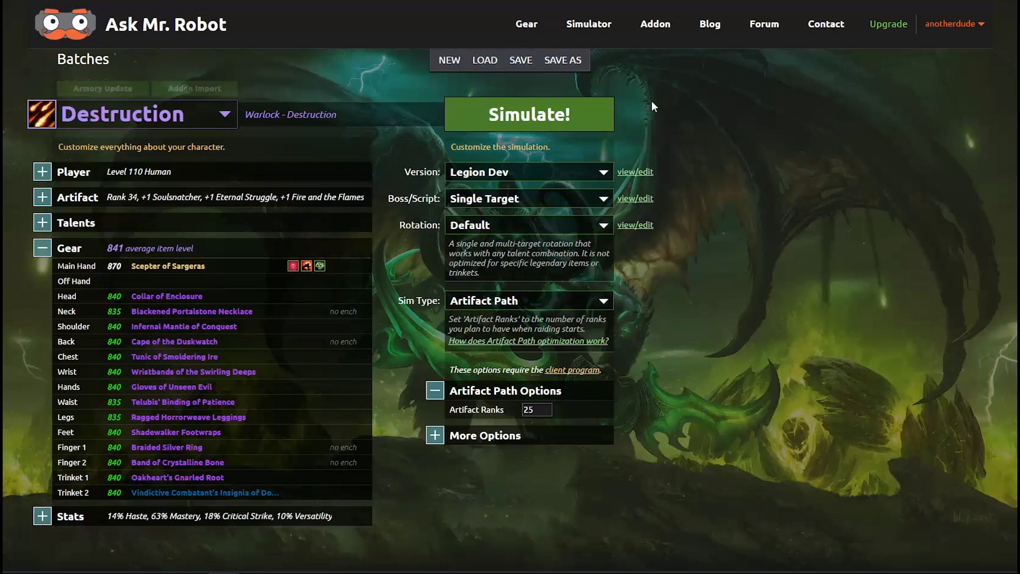
pyautogui.click(581, 111)
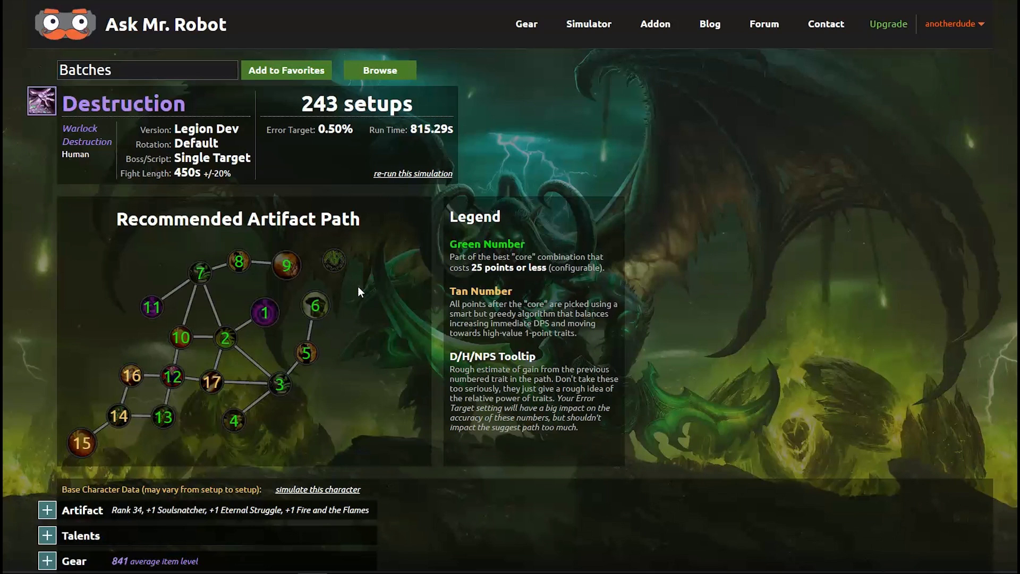
# Read the DPS tooltips on nodes of the recommended artifact path.
pyautogui.moveTo(317, 302)
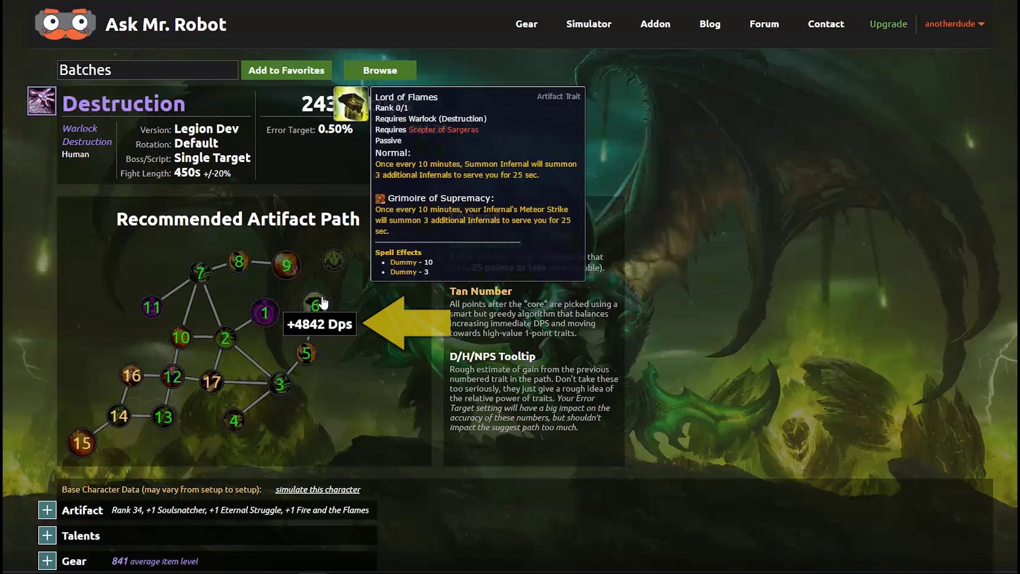
pyautogui.moveTo(285, 271)
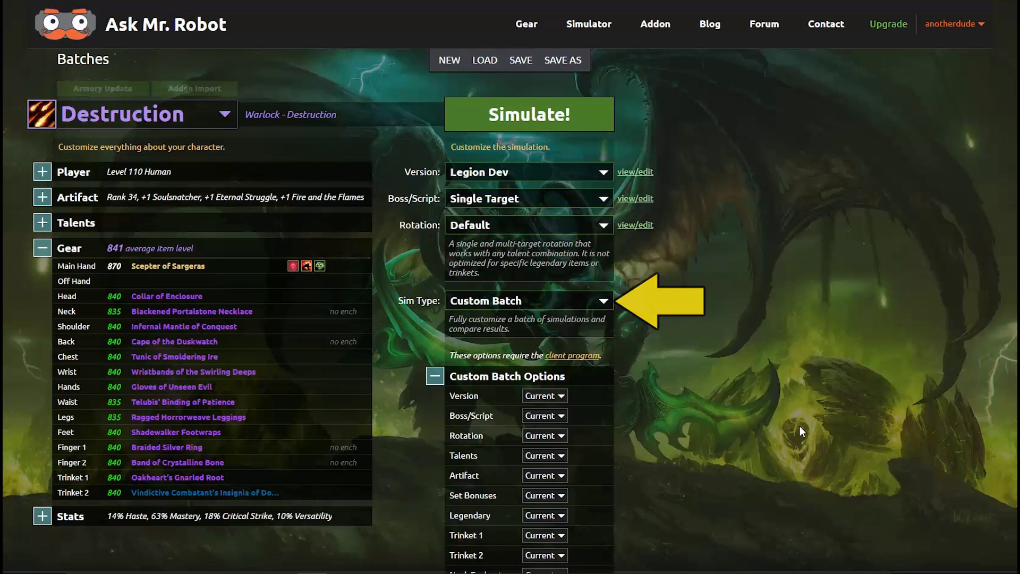
# Set the batch Artifact option to Try Combos with Artifact Mode Minor.
pyautogui.scroll(-1, 638, 340)
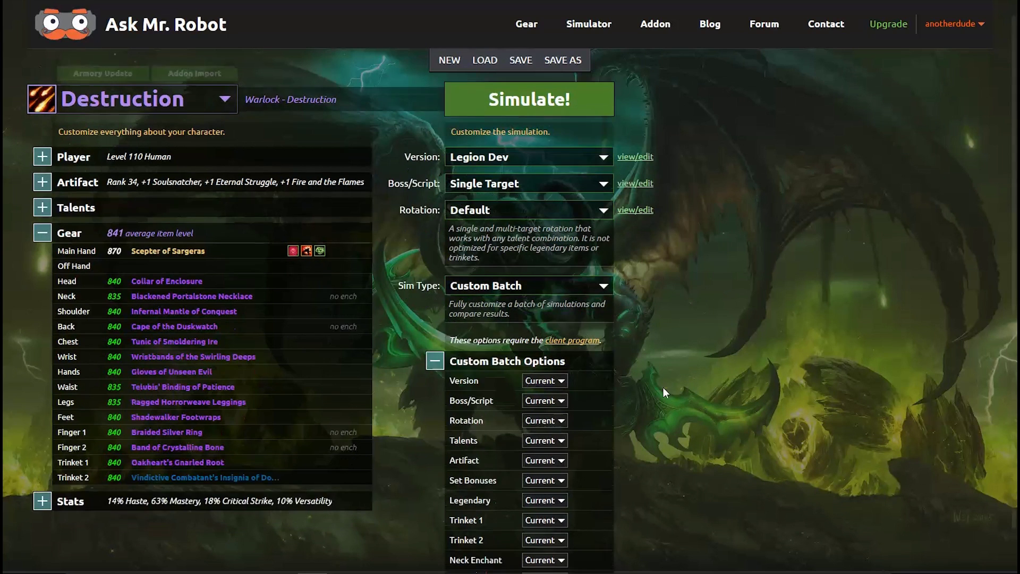
pyautogui.click(548, 436)
pyautogui.click(570, 523)
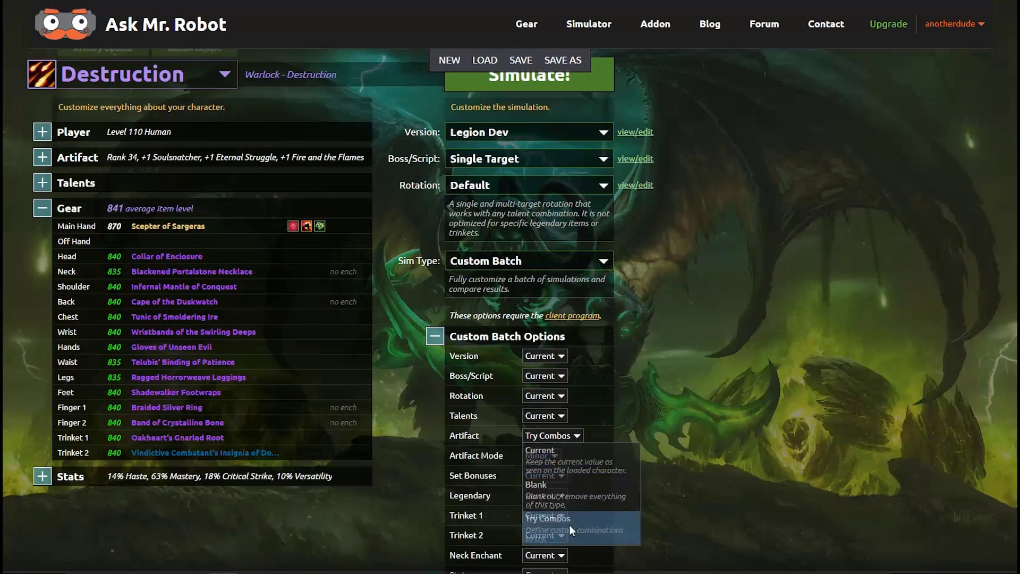
pyautogui.click(551, 458)
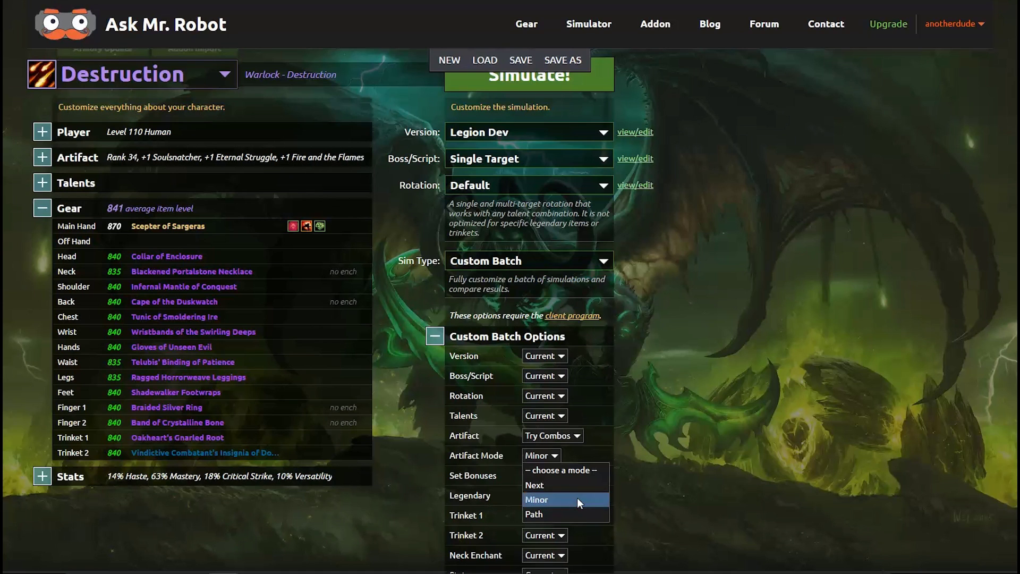
pyautogui.click(577, 499)
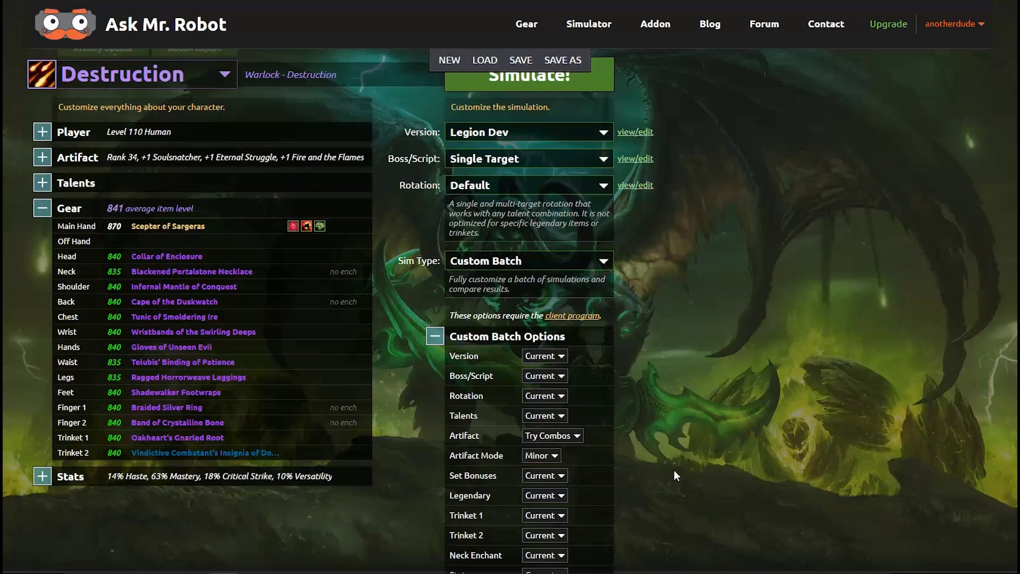
pyautogui.scroll(1, 674, 470)
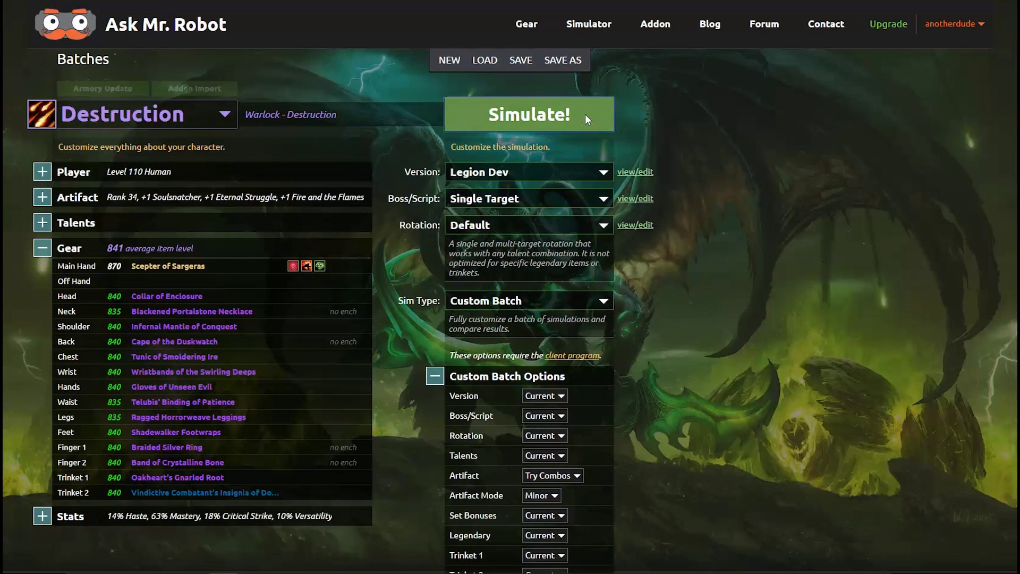
# Run the per-trait artifact batch and expand Customize View on its DPS results.
pyautogui.click(586, 118)
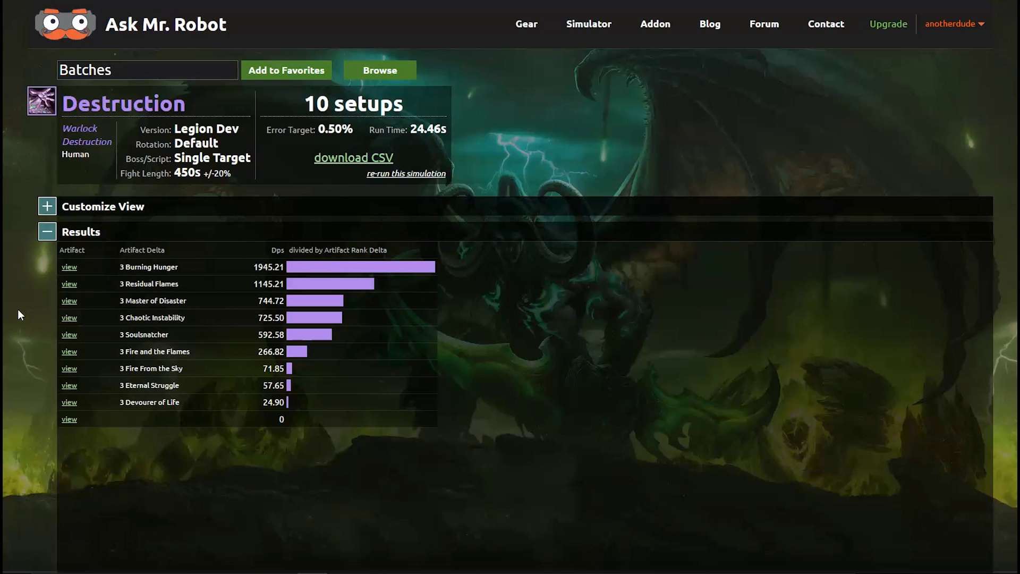
pyautogui.click(47, 207)
pyautogui.moveTo(427, 262)
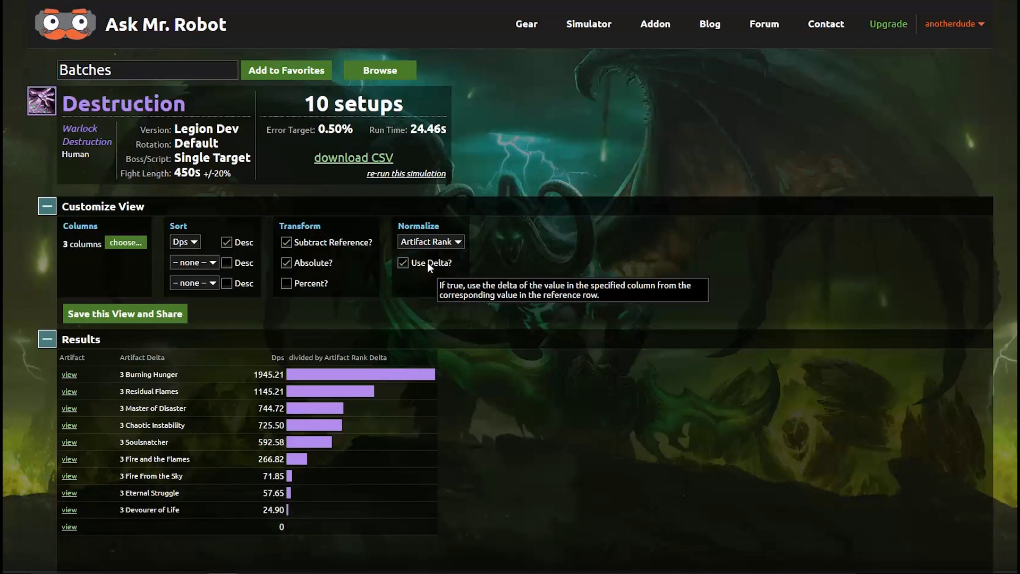
pyautogui.moveTo(425, 245)
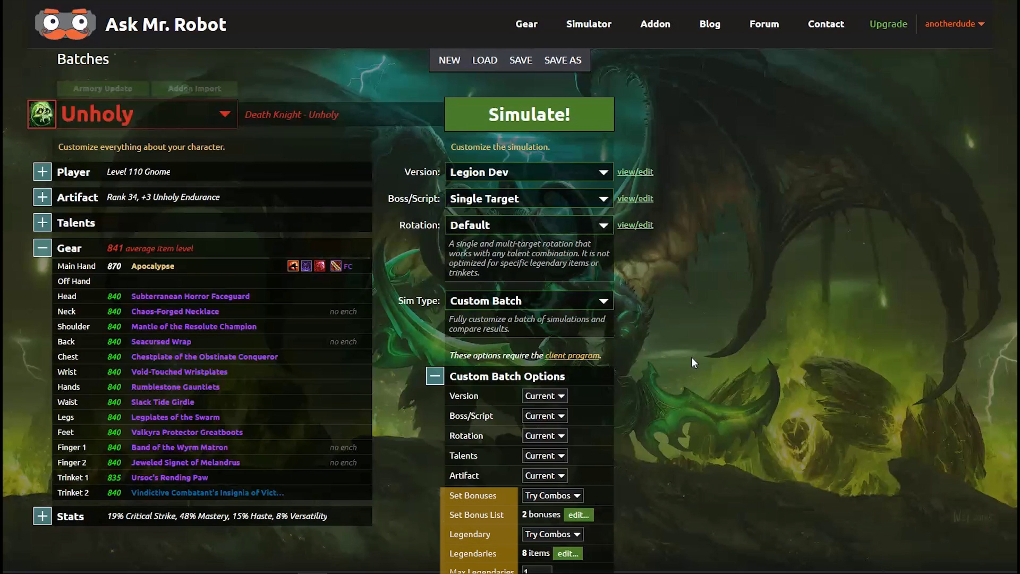
# Review which set bonuses the Unholy batch combines in the Set Bonus List.
pyautogui.scroll(-3, 692, 358)
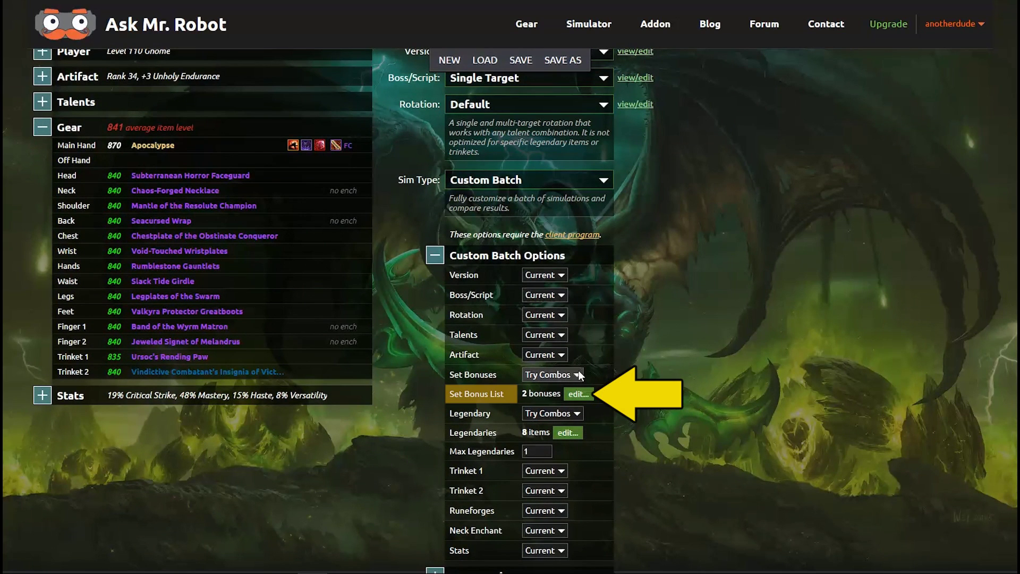
pyautogui.click(579, 394)
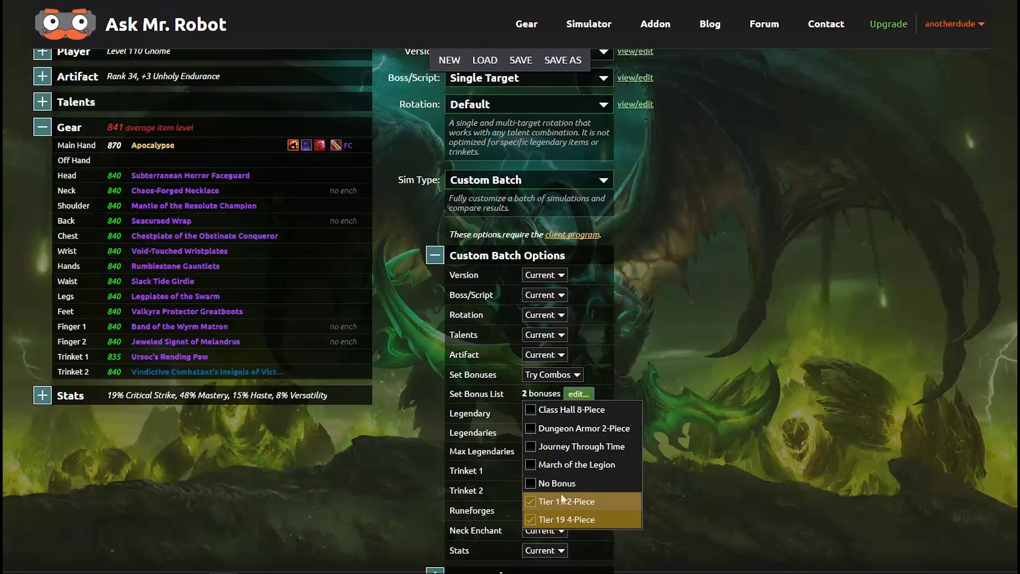
pyautogui.click(574, 396)
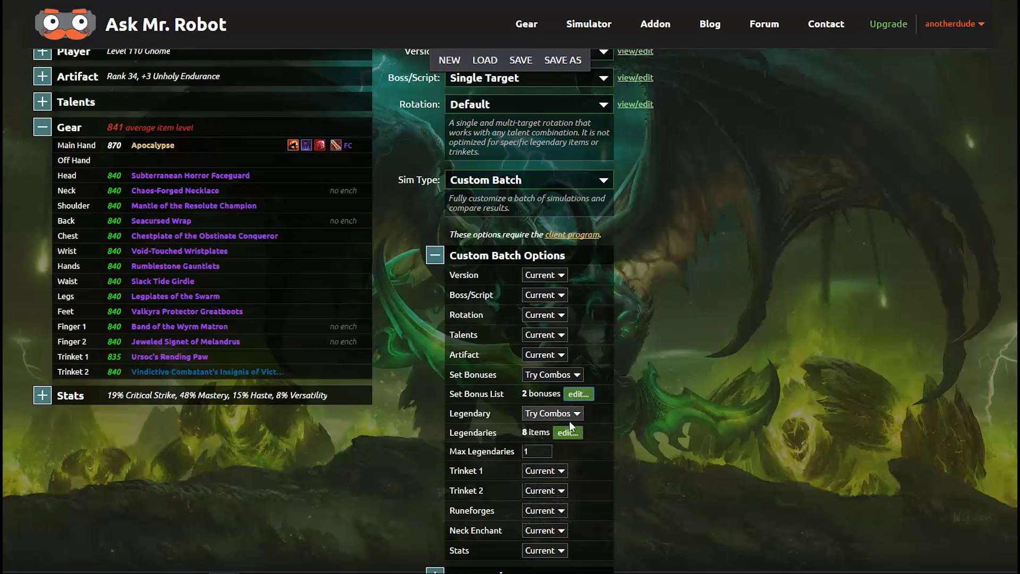
# Review the batch's legendary items, then bring up the start confirmation for 16 setups.
pyautogui.click(570, 433)
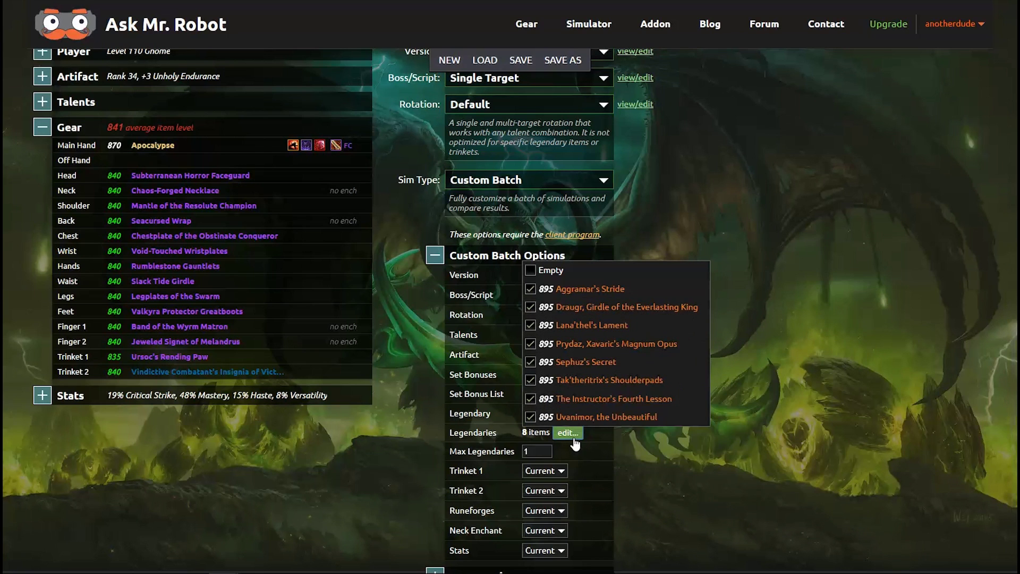
pyautogui.click(575, 444)
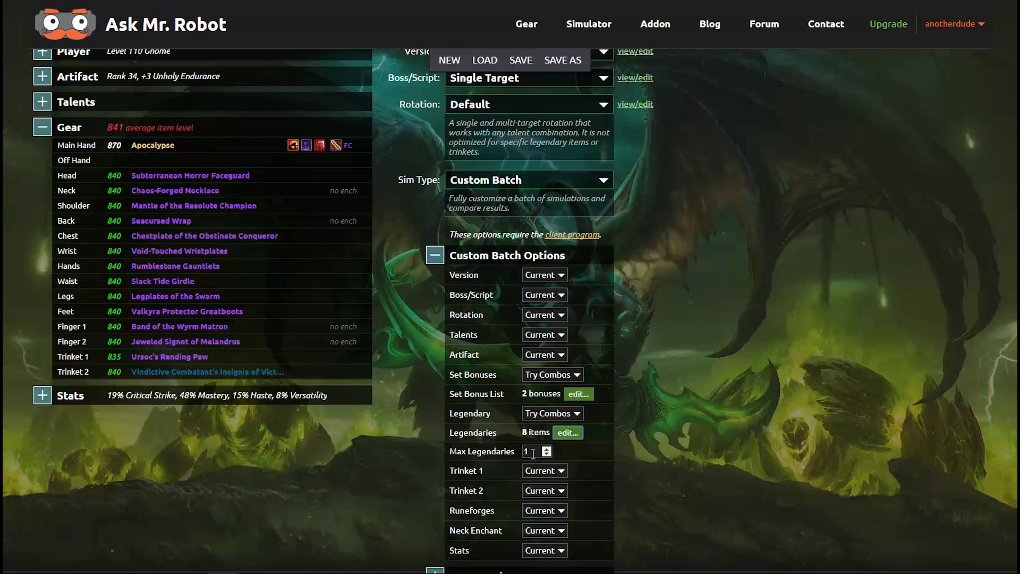
pyautogui.scroll(3, 617, 447)
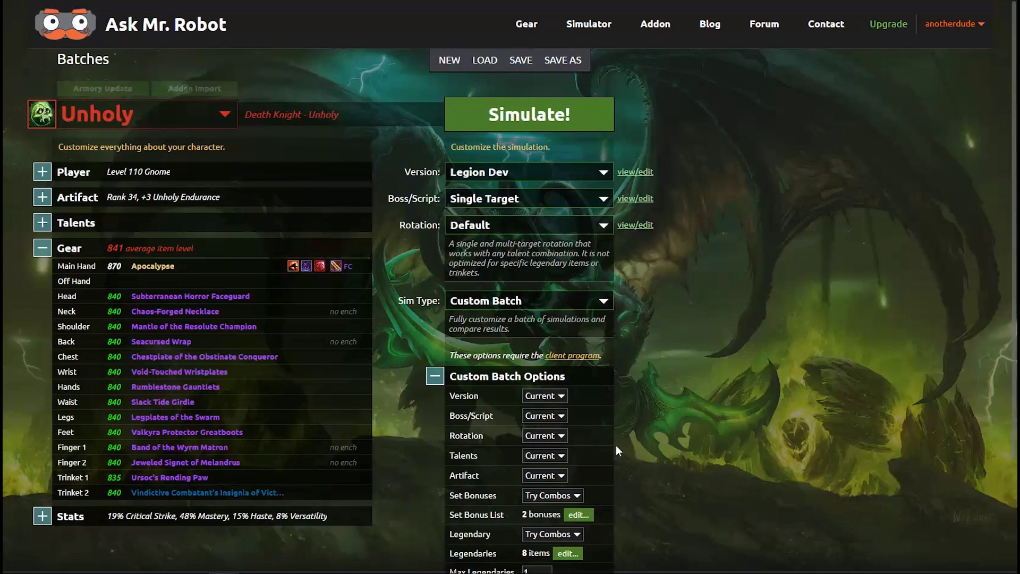
pyautogui.click(572, 122)
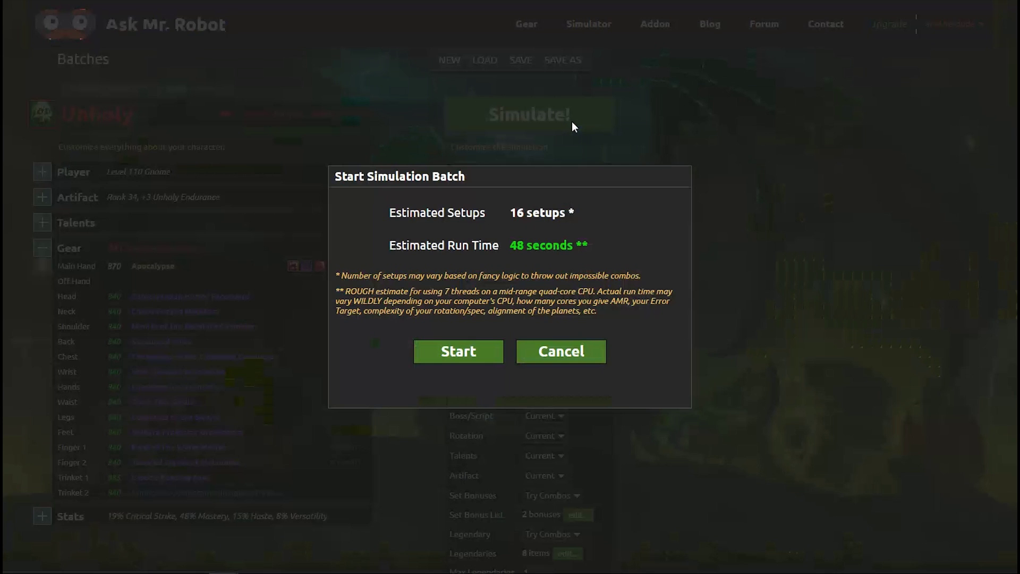
# Run the 16-setup Unholy batch and view the results led by 4-piece Uvanimor at 12.05%.
pyautogui.click(473, 355)
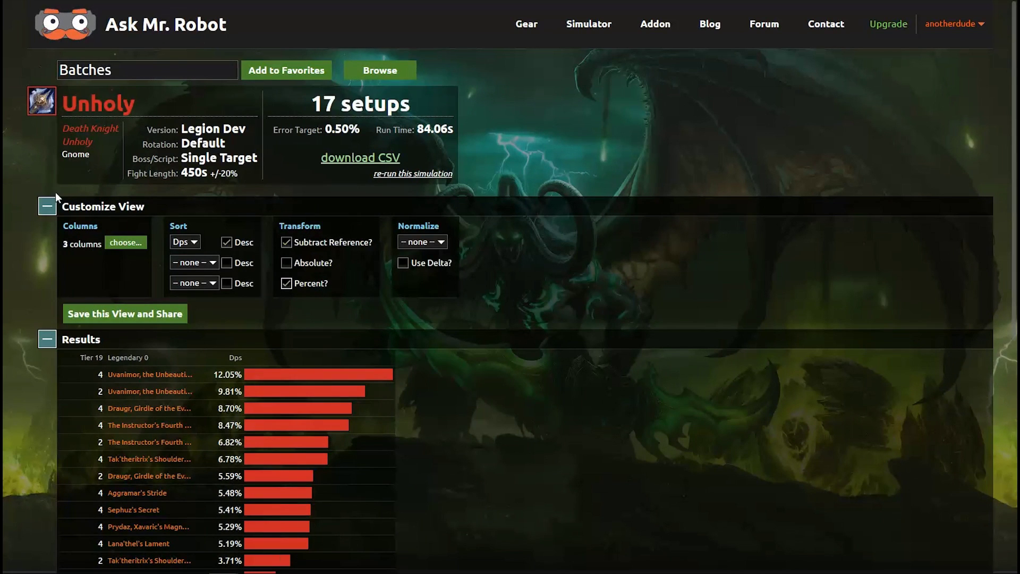
pyautogui.scroll(-3, 30, 248)
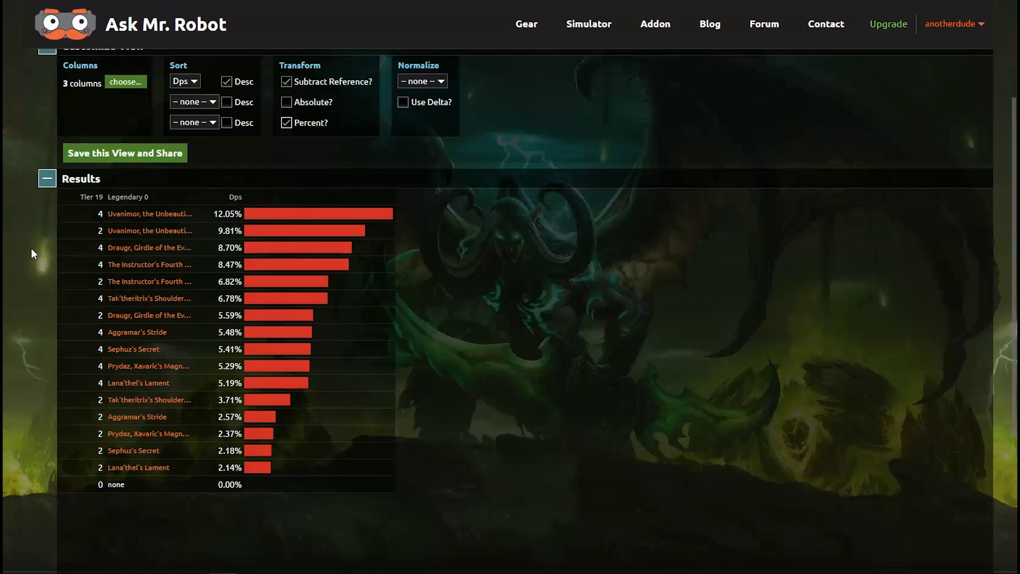